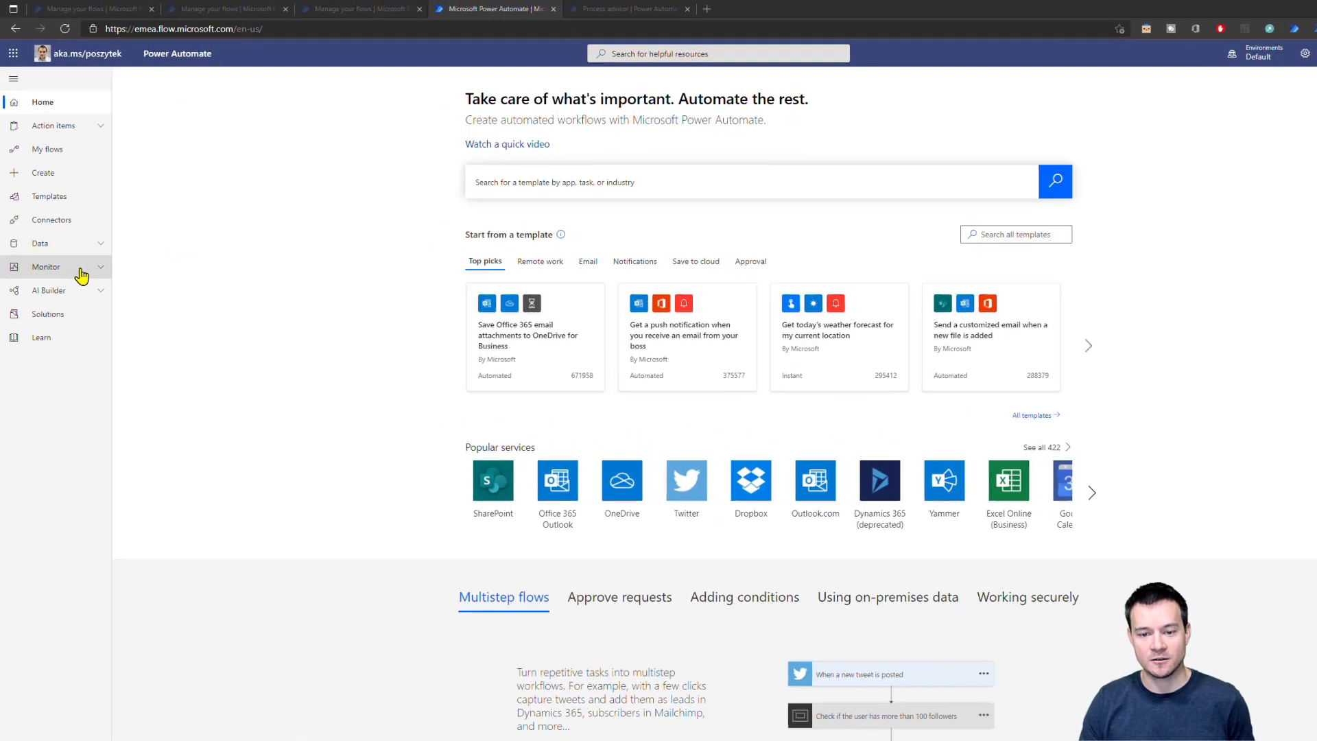
Open Monitor > Runs and turn on Live updates for the UI flow runs list.
click(80, 272)
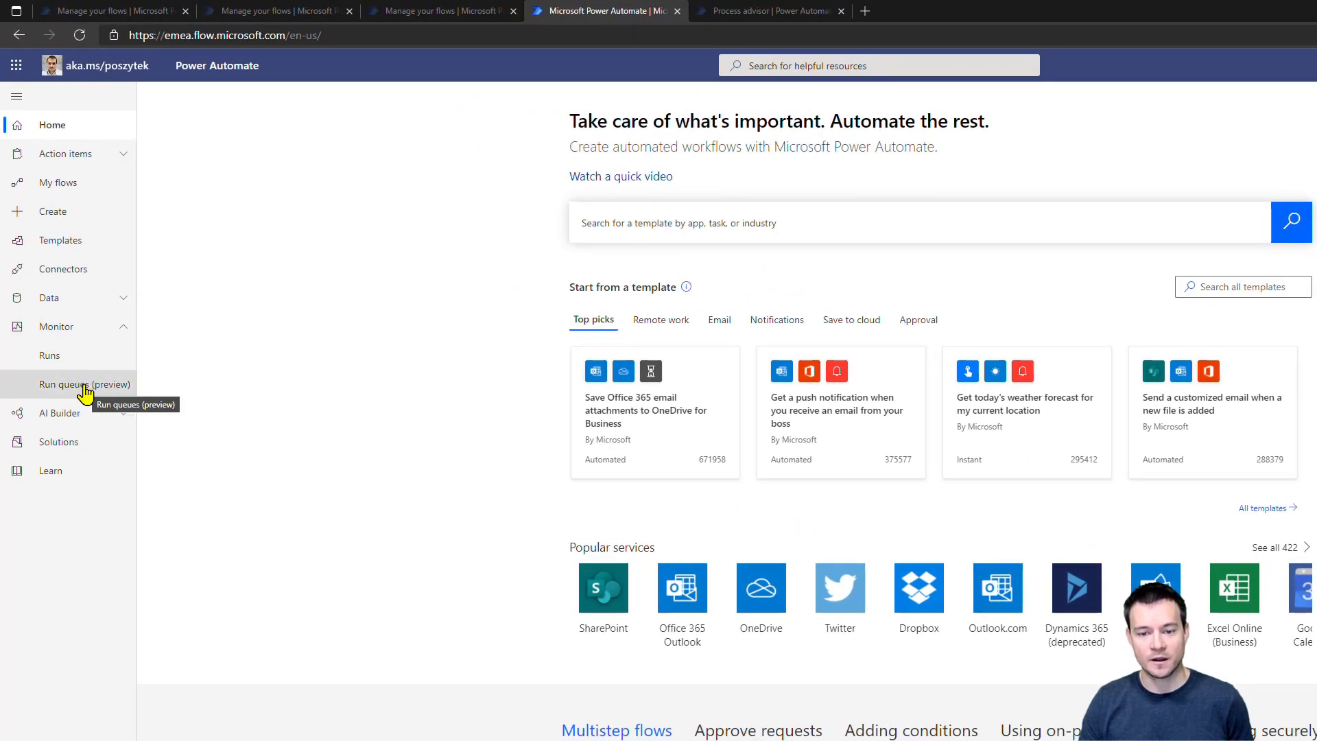
click(82, 367)
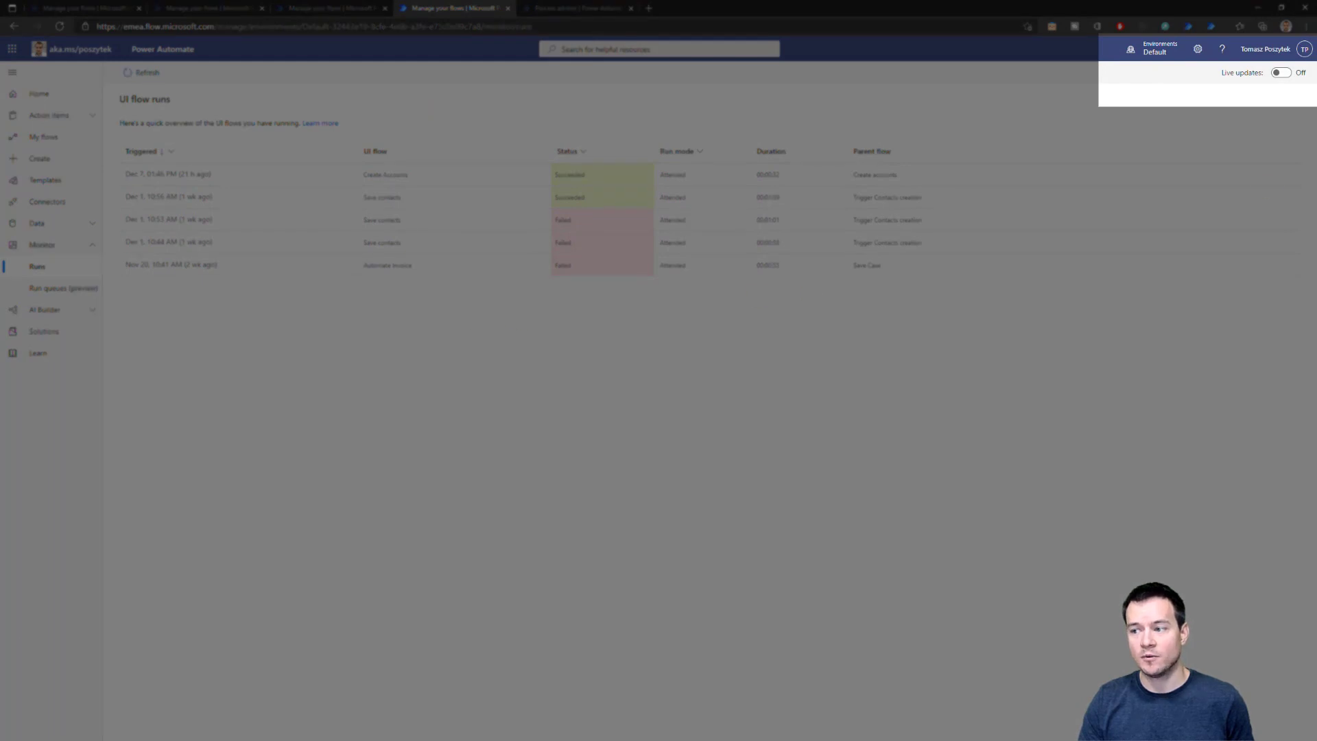
click(1277, 73)
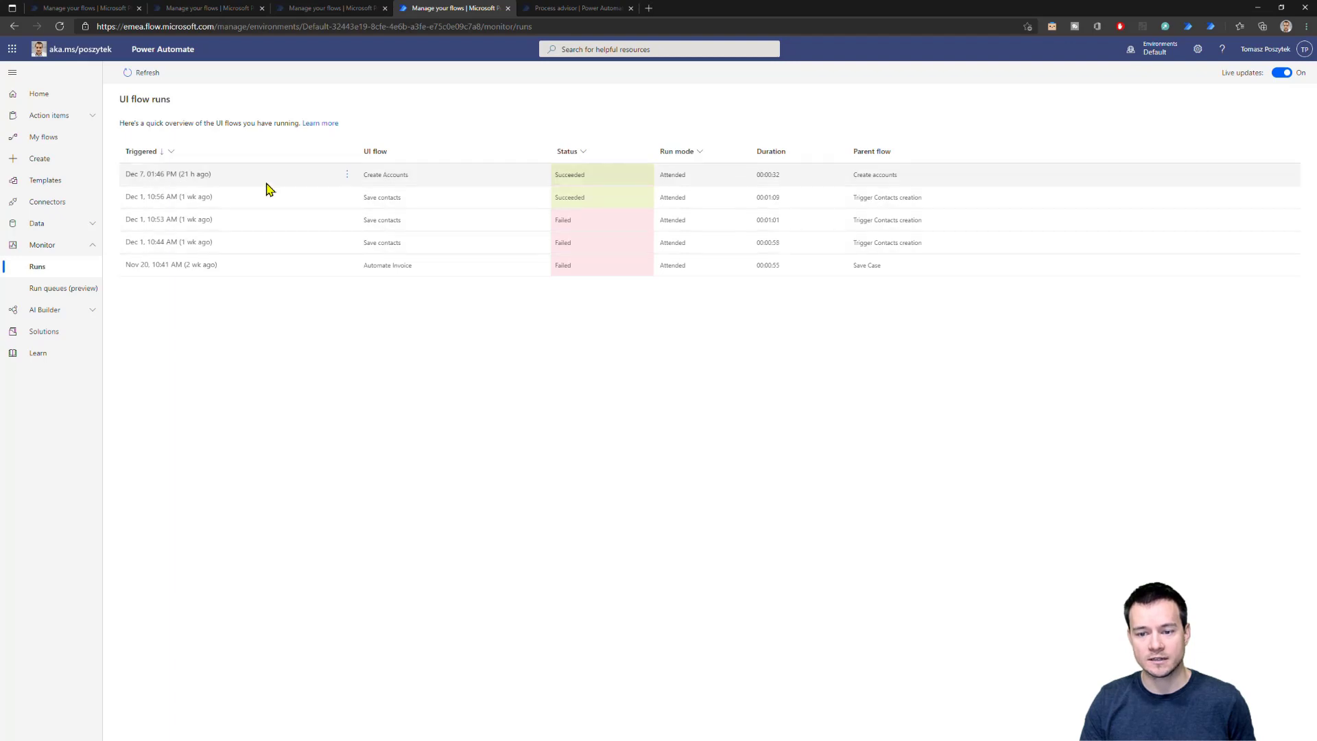
Open the Dec 7 Create Accounts run and show its Read from Excel worksheet step details.
click(186, 181)
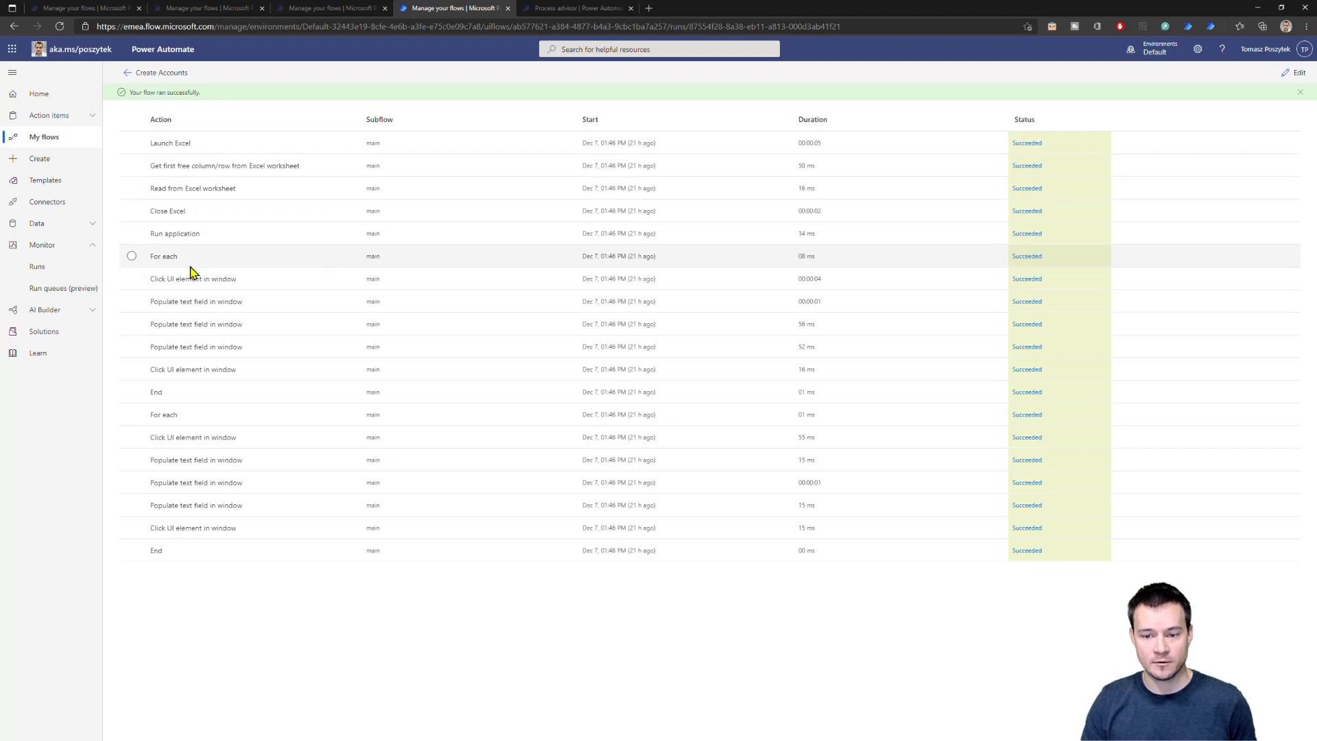
click(196, 189)
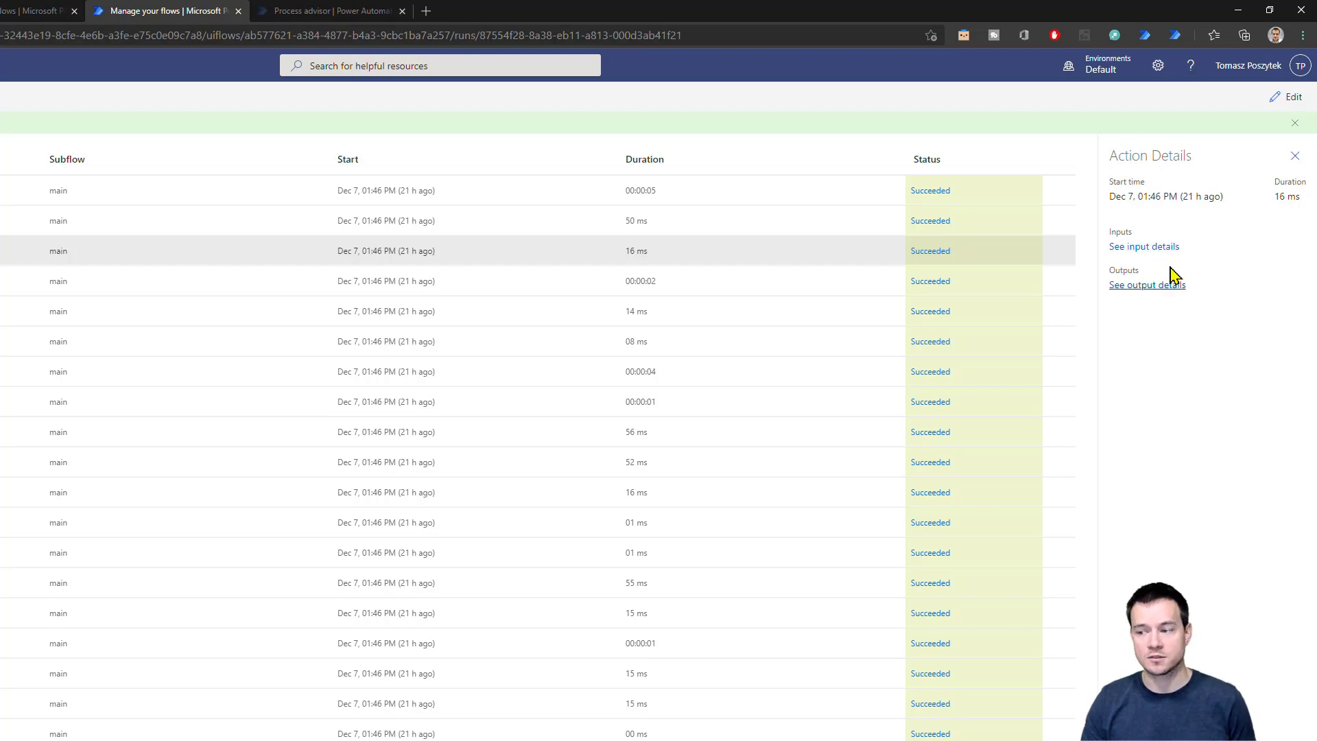
Review the Read from Excel worksheet input and output JSON, marking the Cell Values and variableName fields.
click(1161, 249)
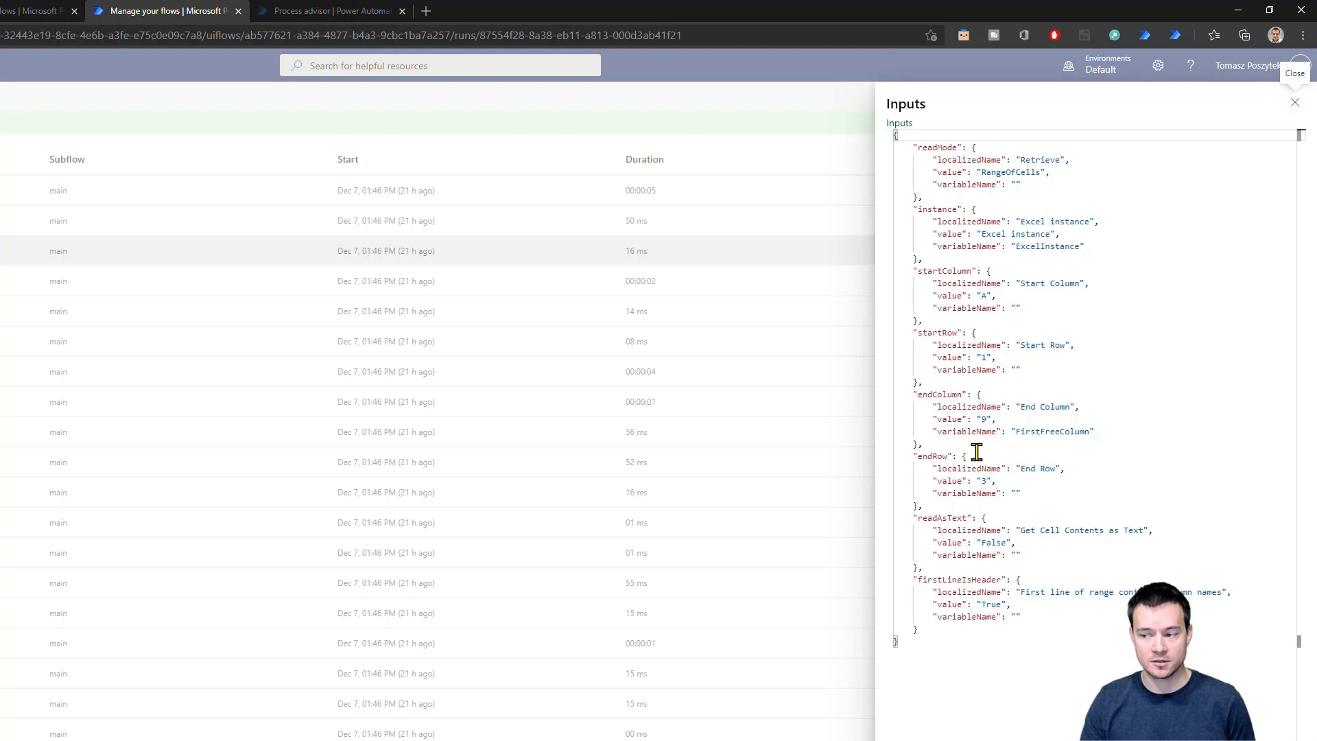
click(1297, 104)
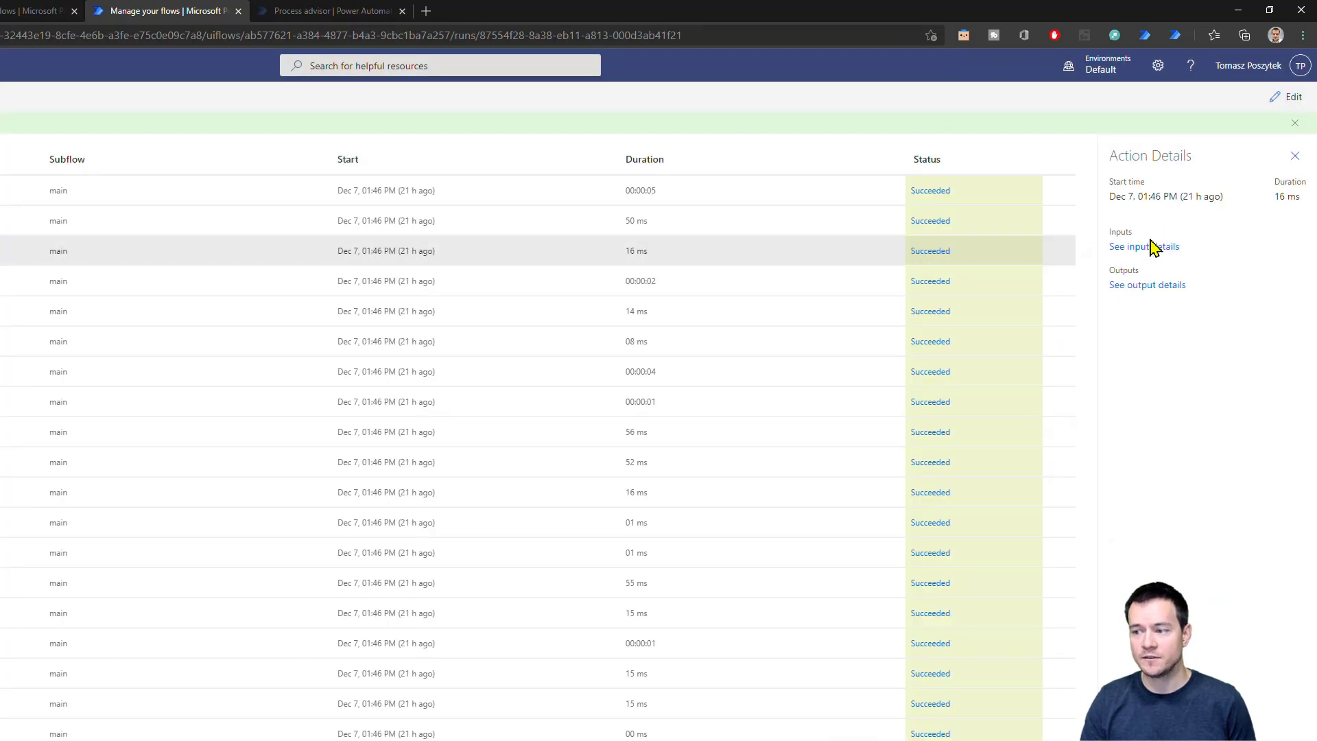
click(1146, 287)
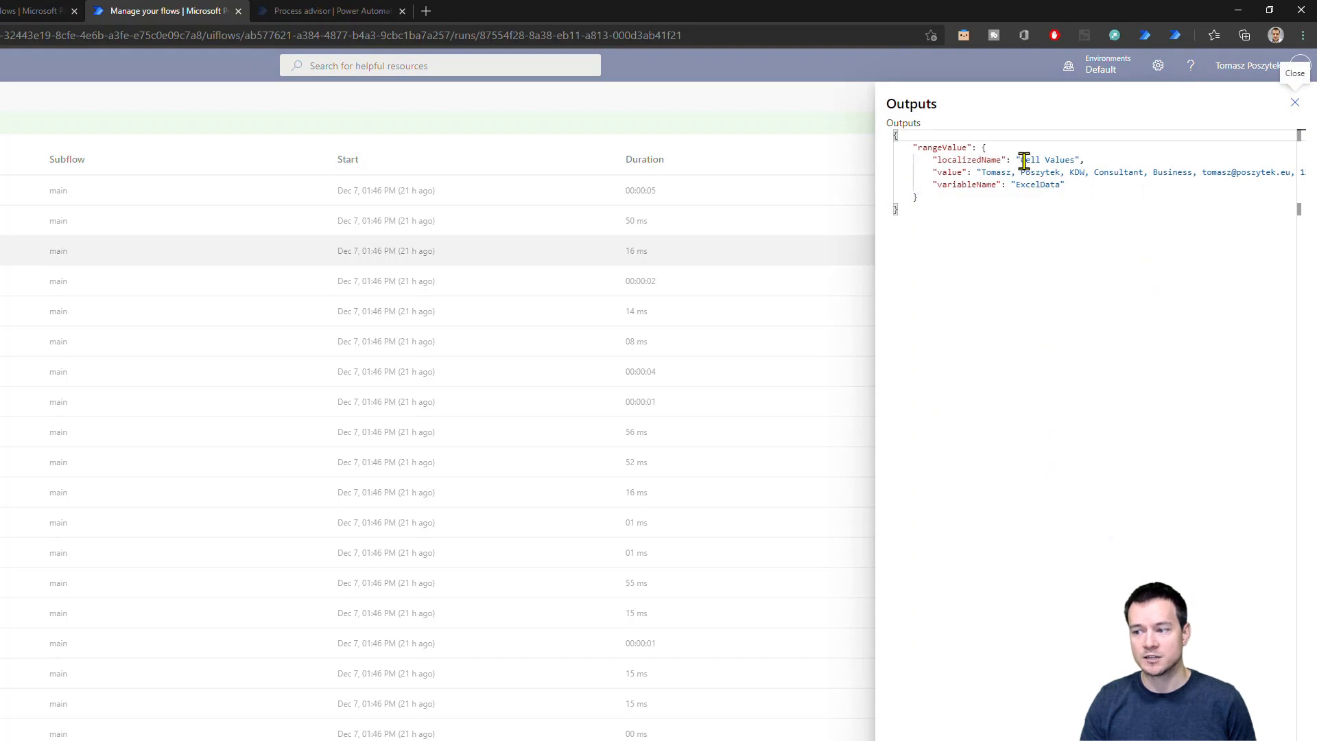
drag(1024, 160, 1067, 164)
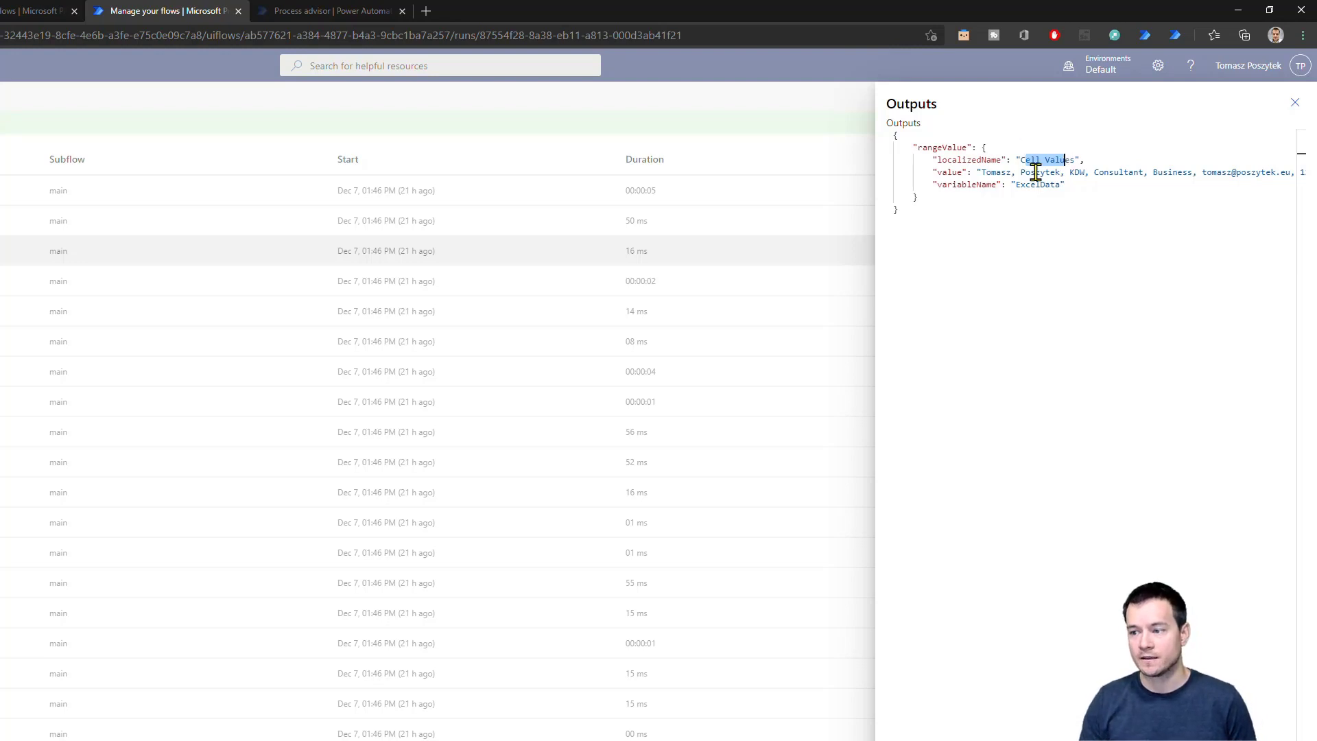
drag(937, 186, 998, 191)
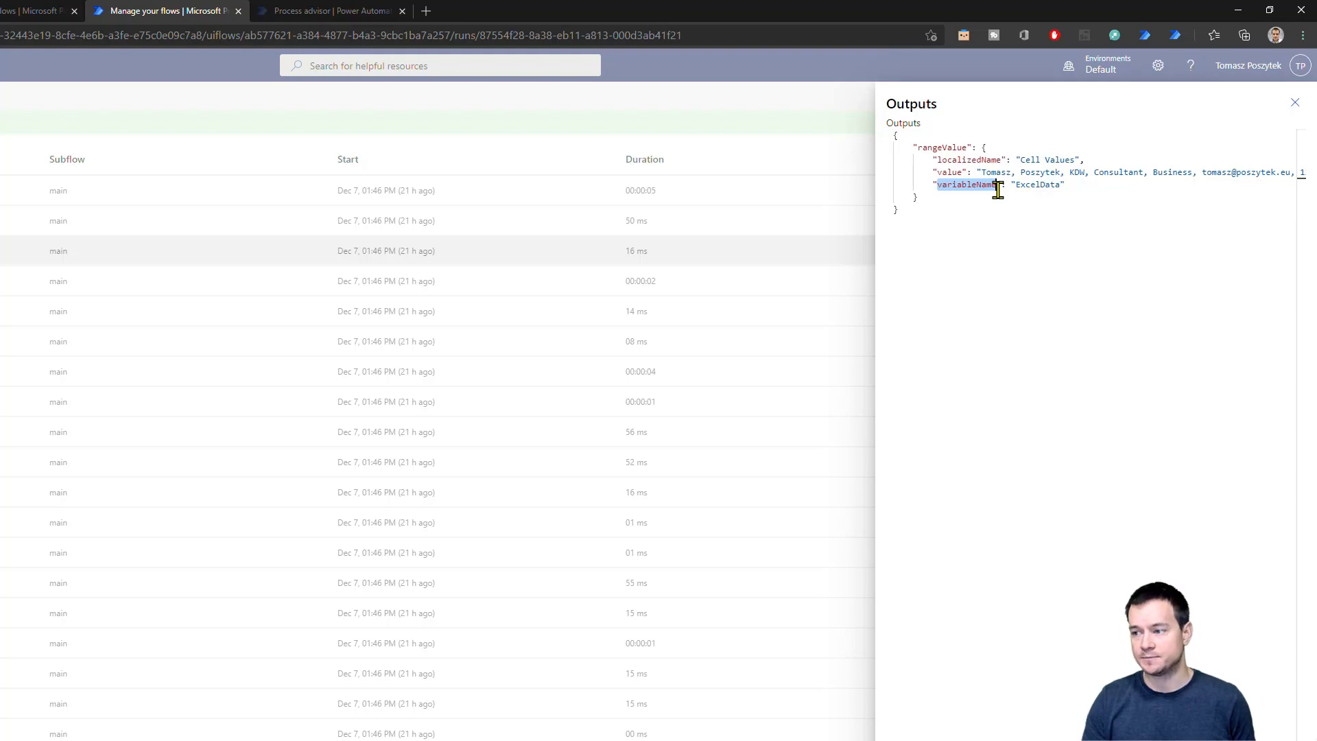
click(1297, 104)
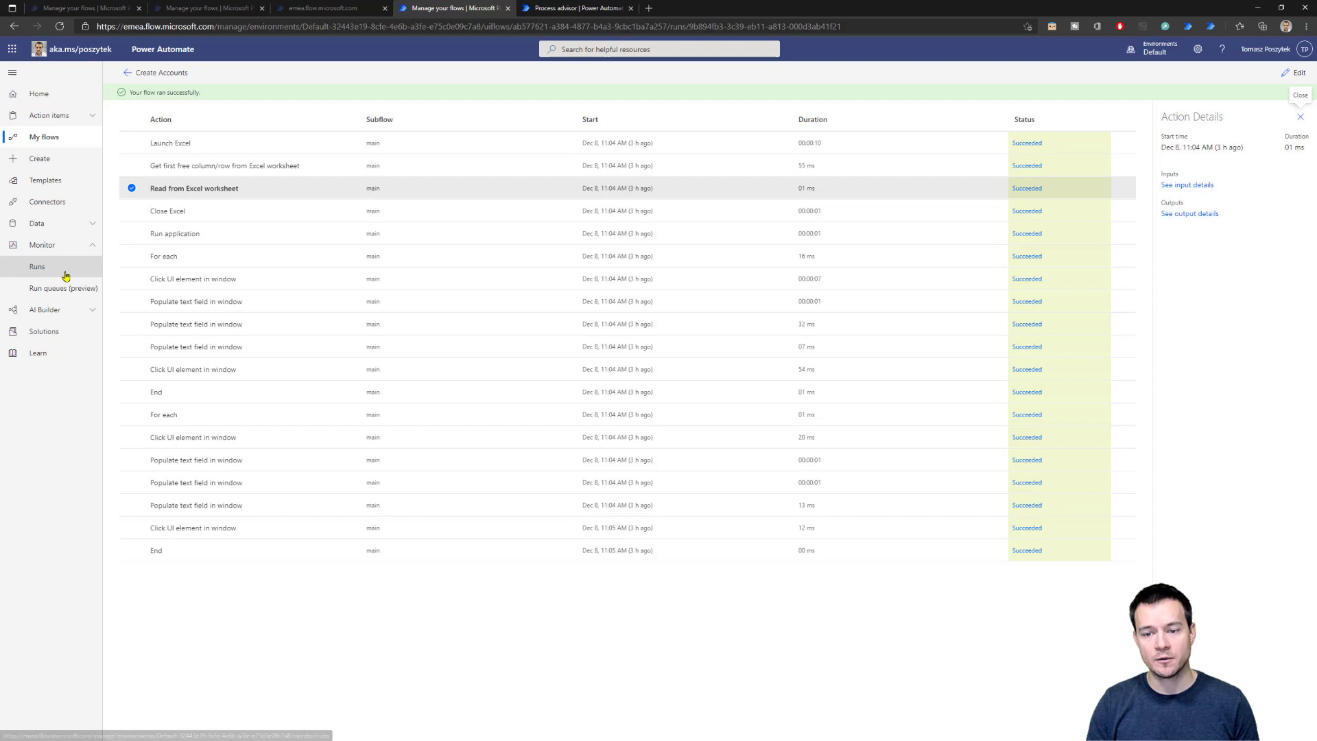
Open the failed Dec 1 Save contacts run and view its enlarged error-context screenshot.
click(65, 274)
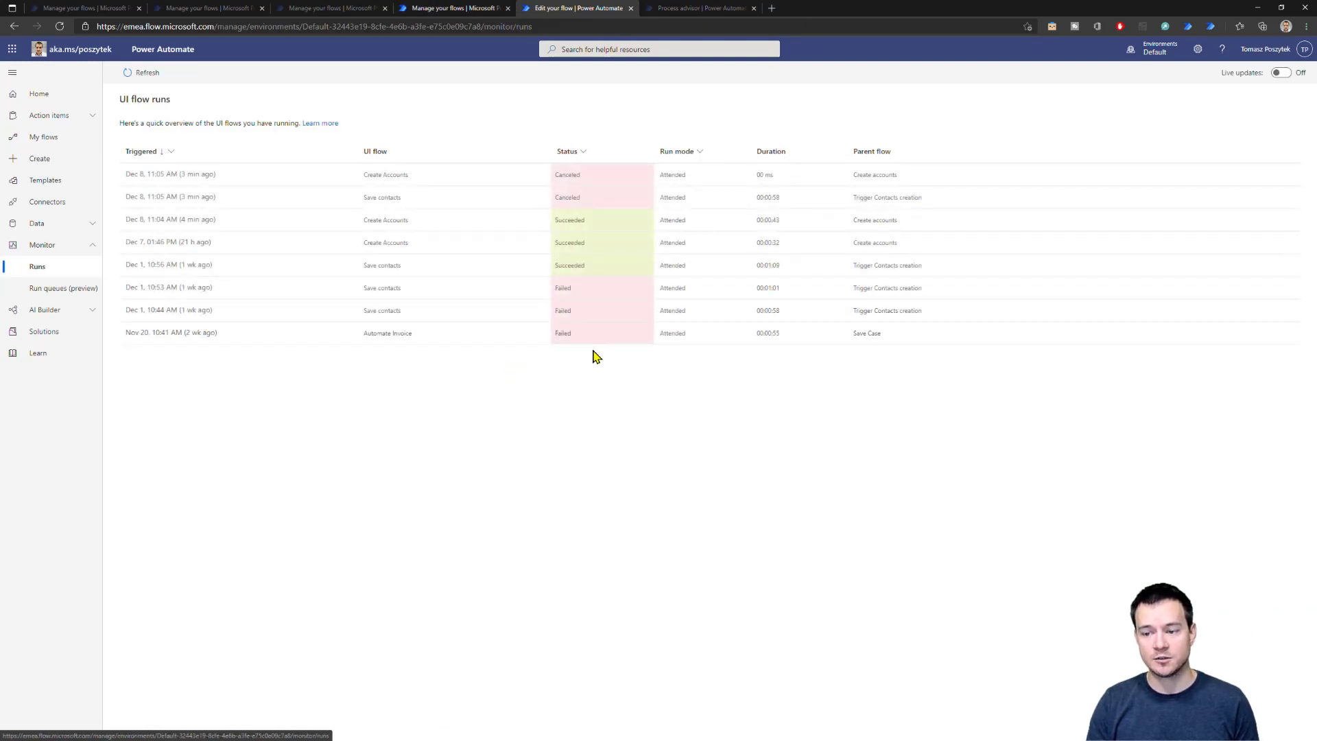
click(181, 318)
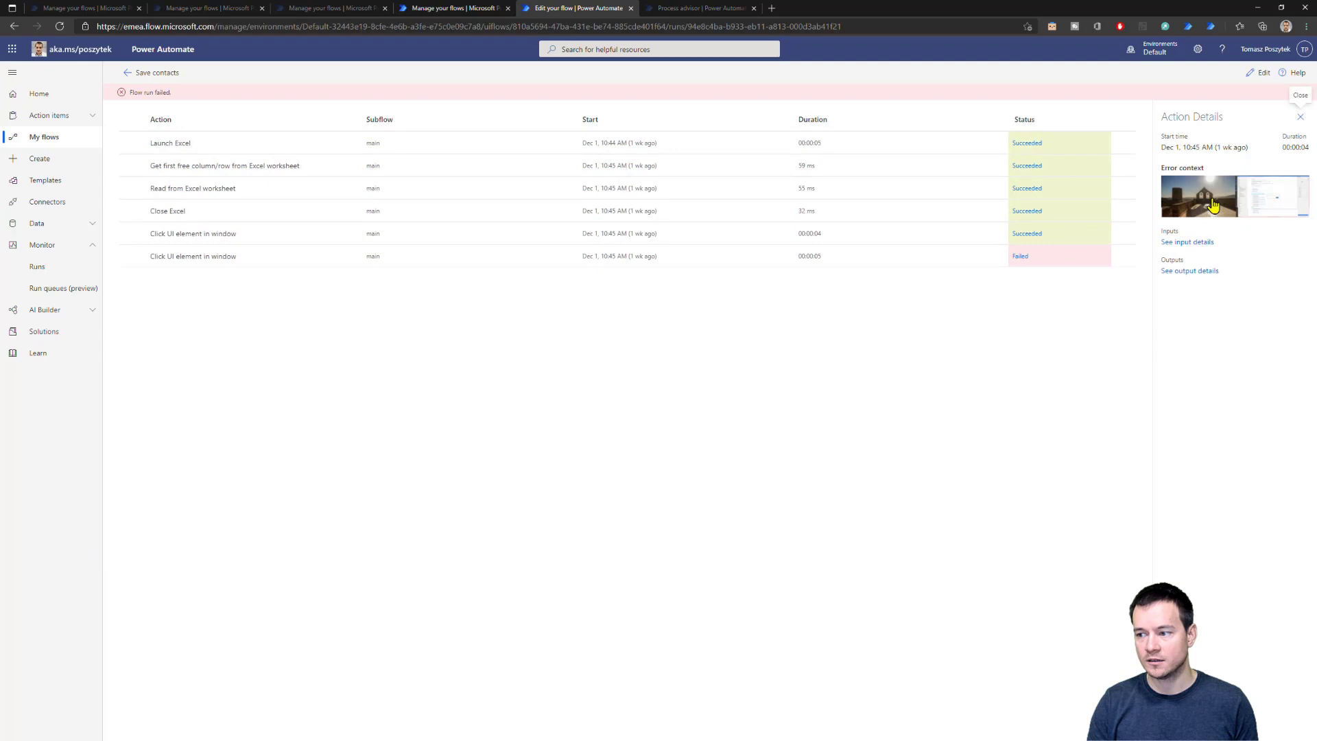
click(1248, 208)
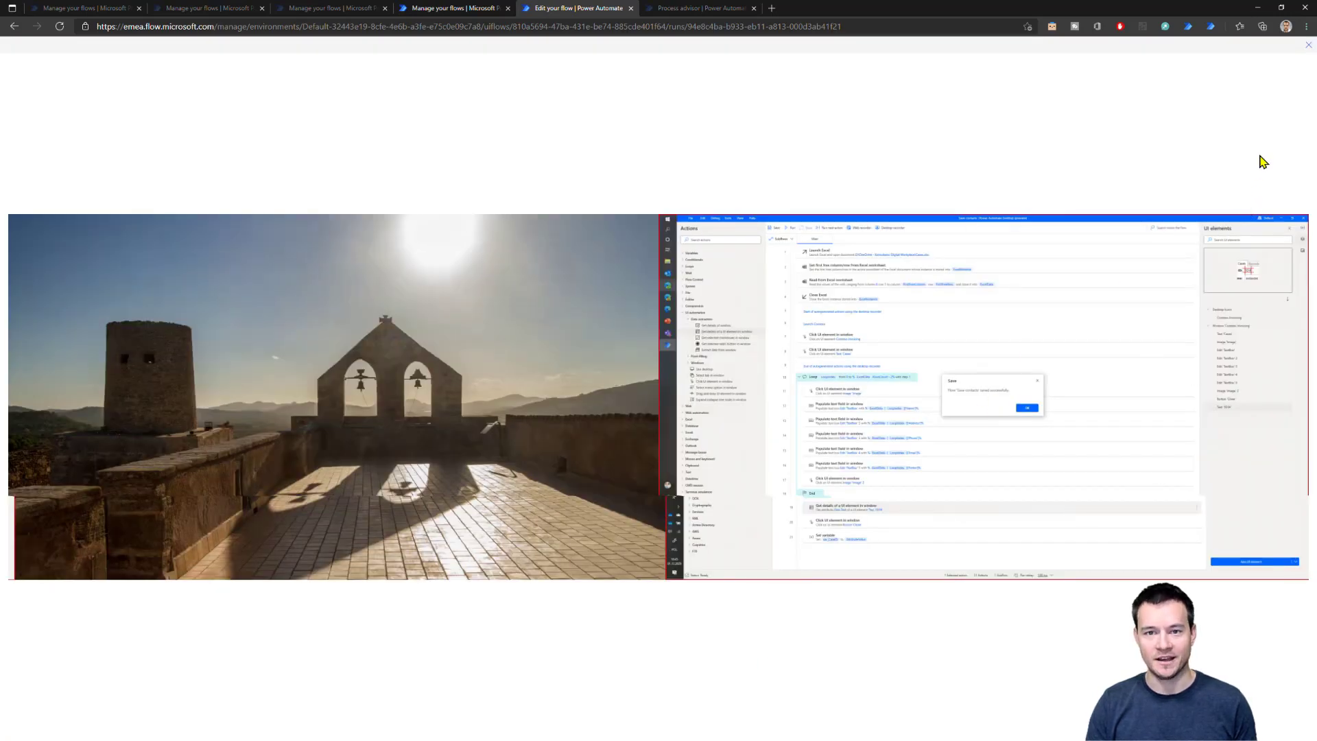
click(1308, 46)
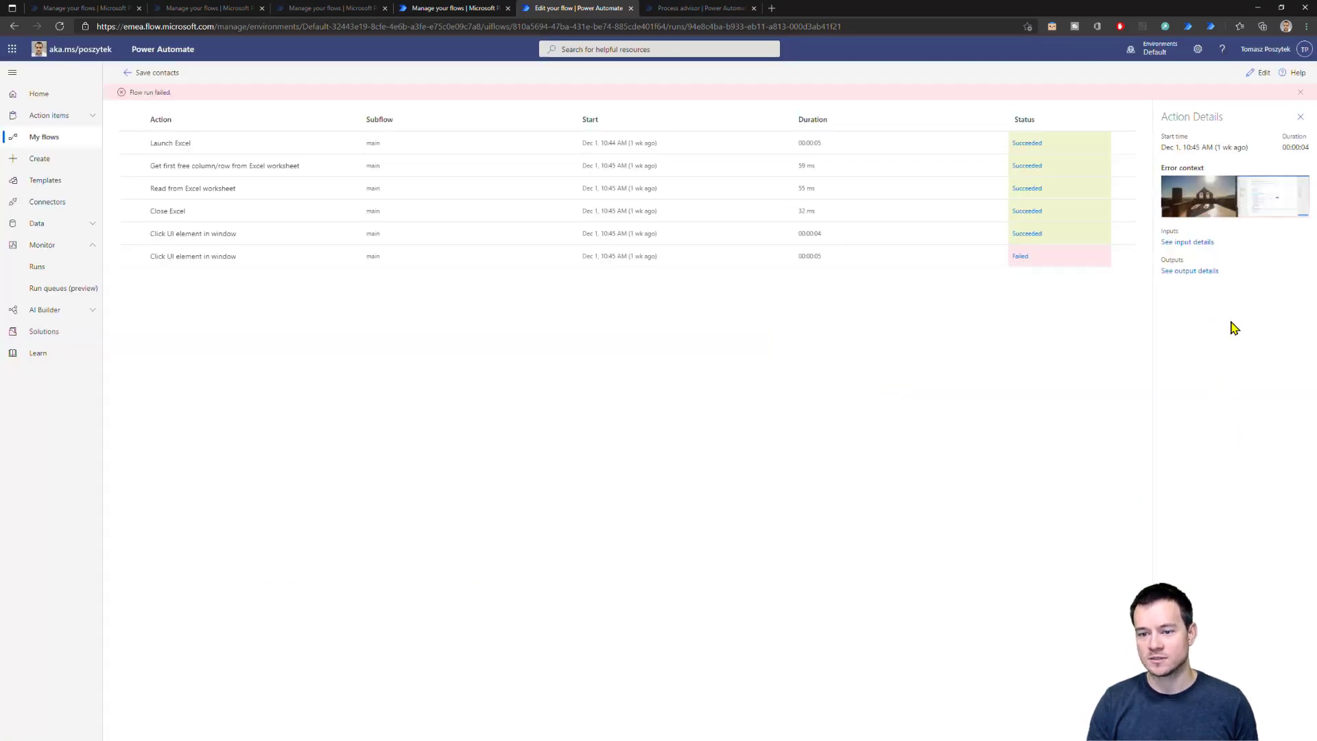
Read the failed step's error 'Click failed (failed to get window)', then go to UI flow run queues.
click(1020, 258)
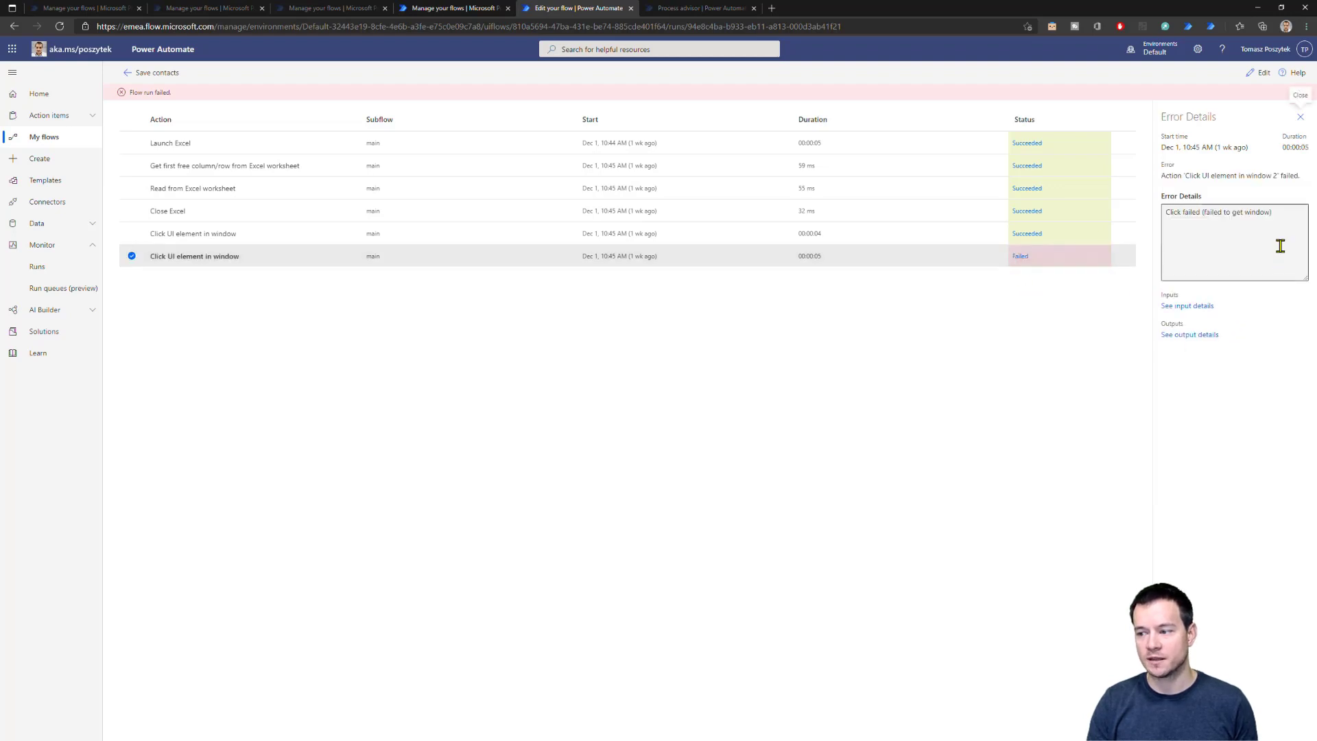
click(1164, 212)
drag(1165, 213, 1279, 213)
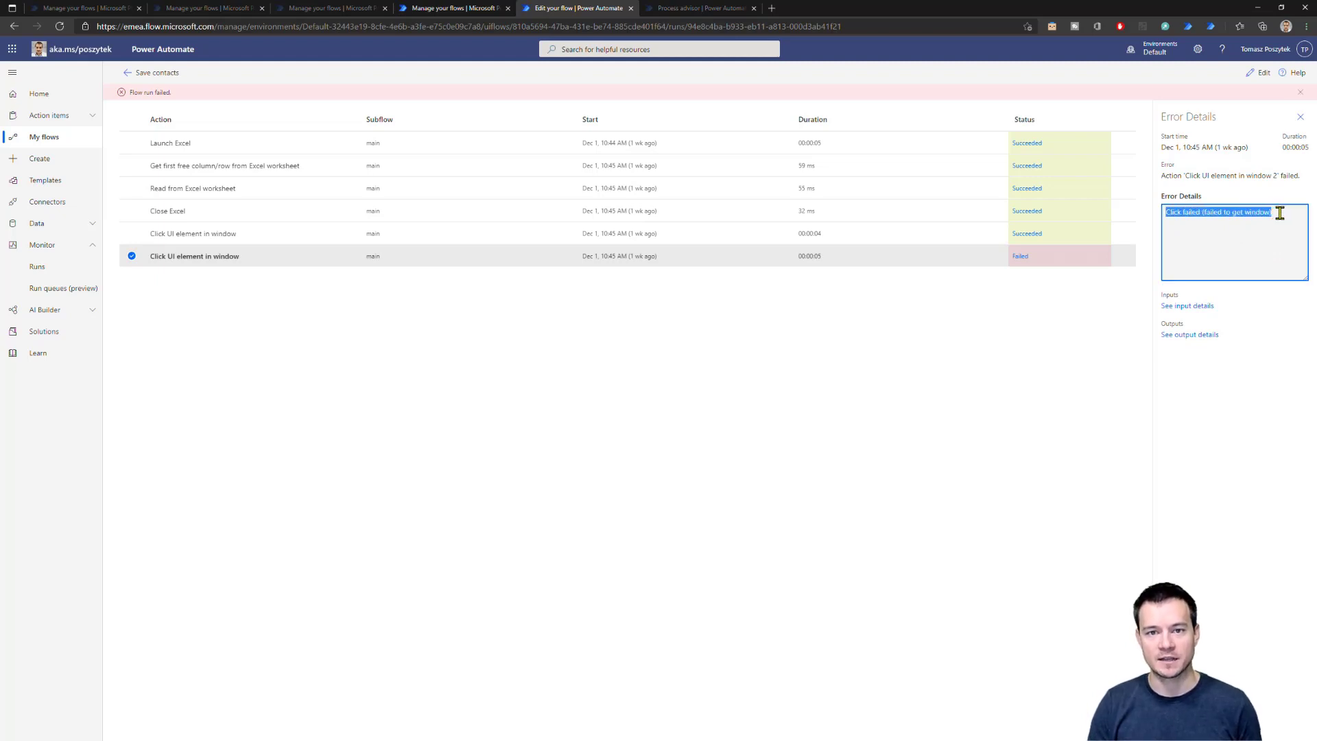
click(132, 257)
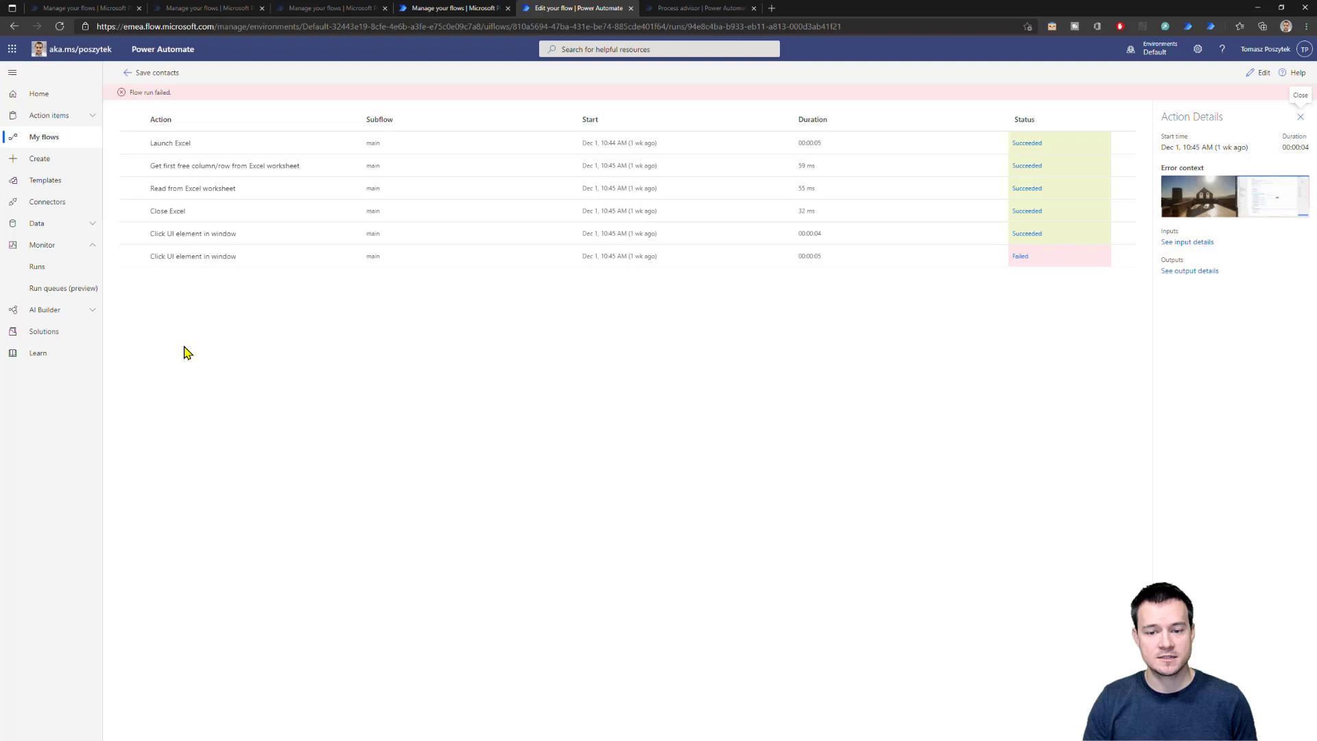
click(50, 293)
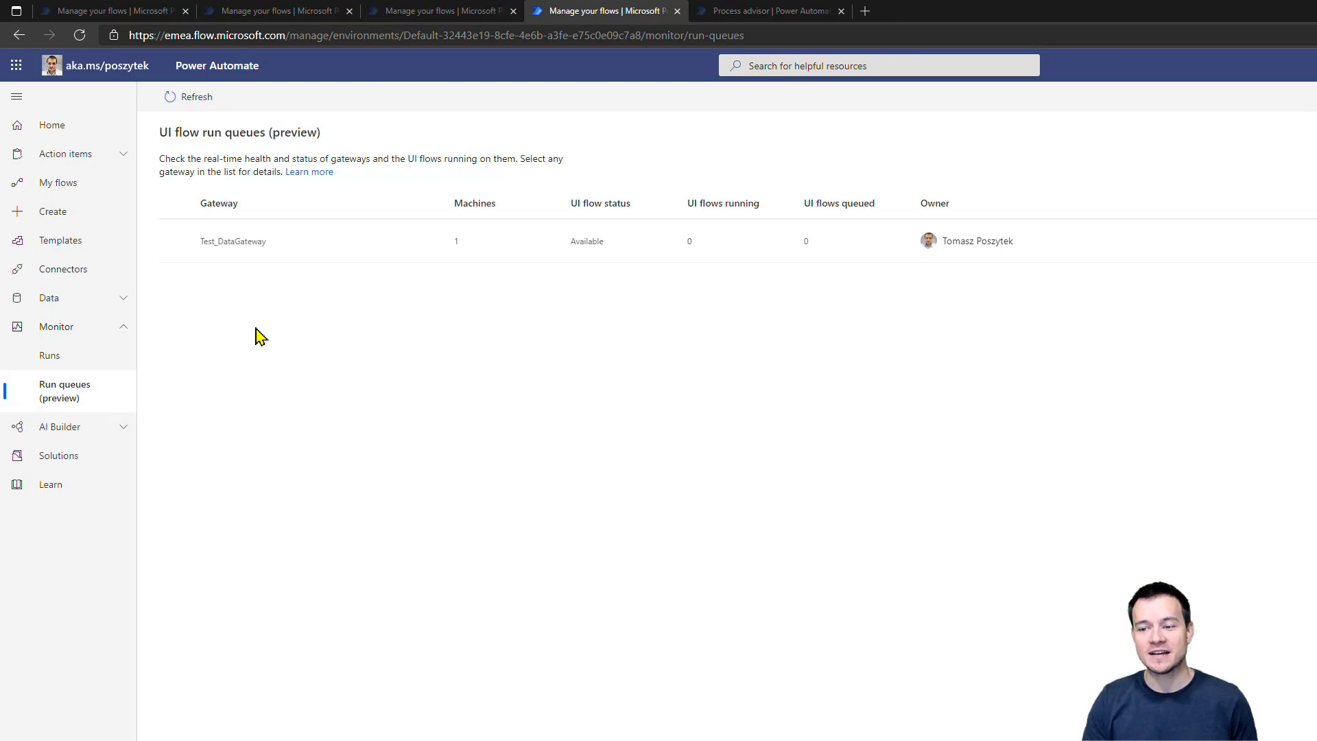
Check the Test_DataGateway run queue, then open My flows in a new browser tab.
click(229, 247)
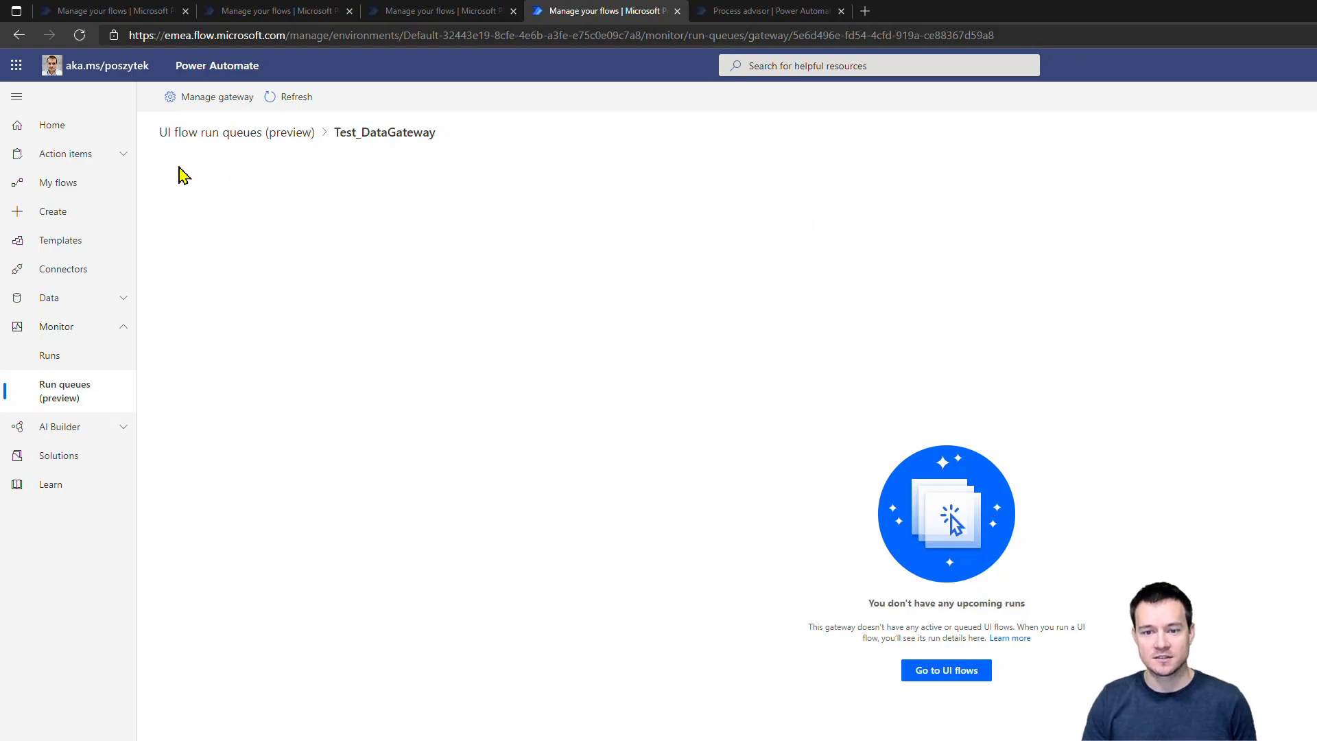
right_click(42, 184)
click(102, 190)
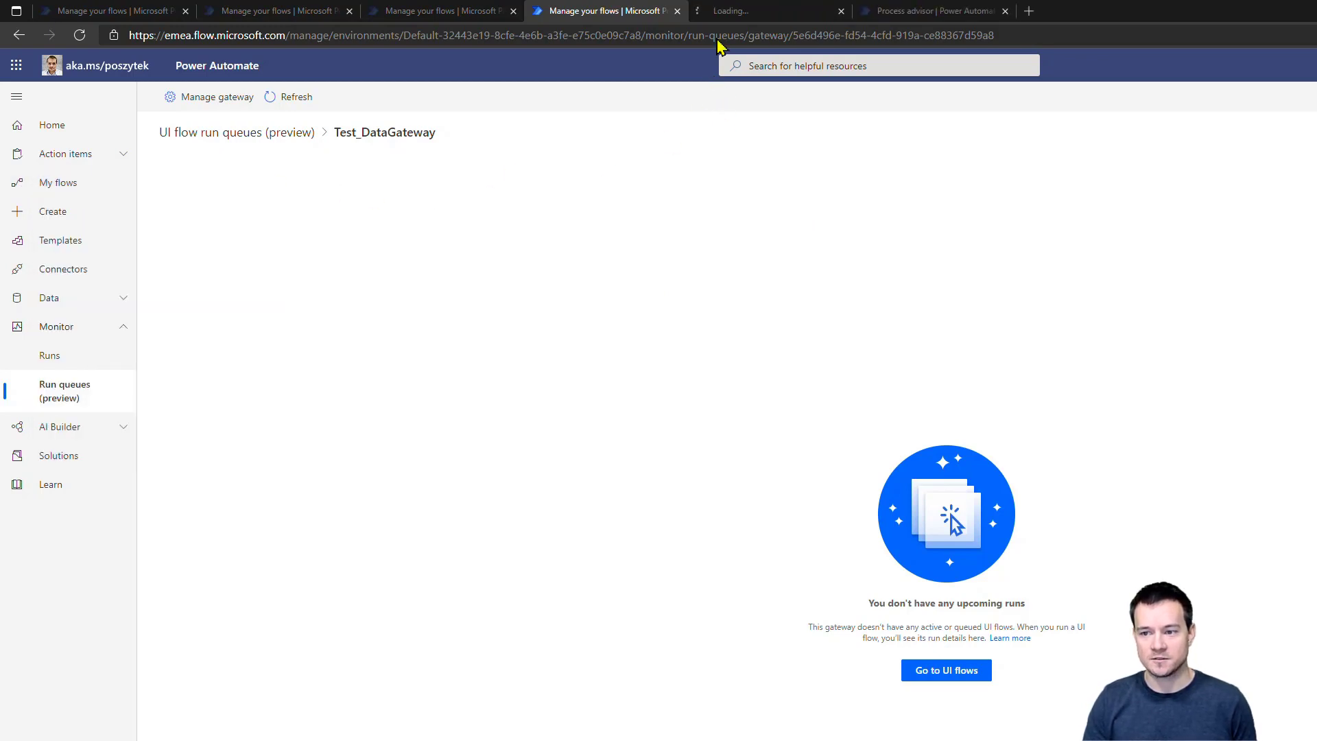
click(736, 15)
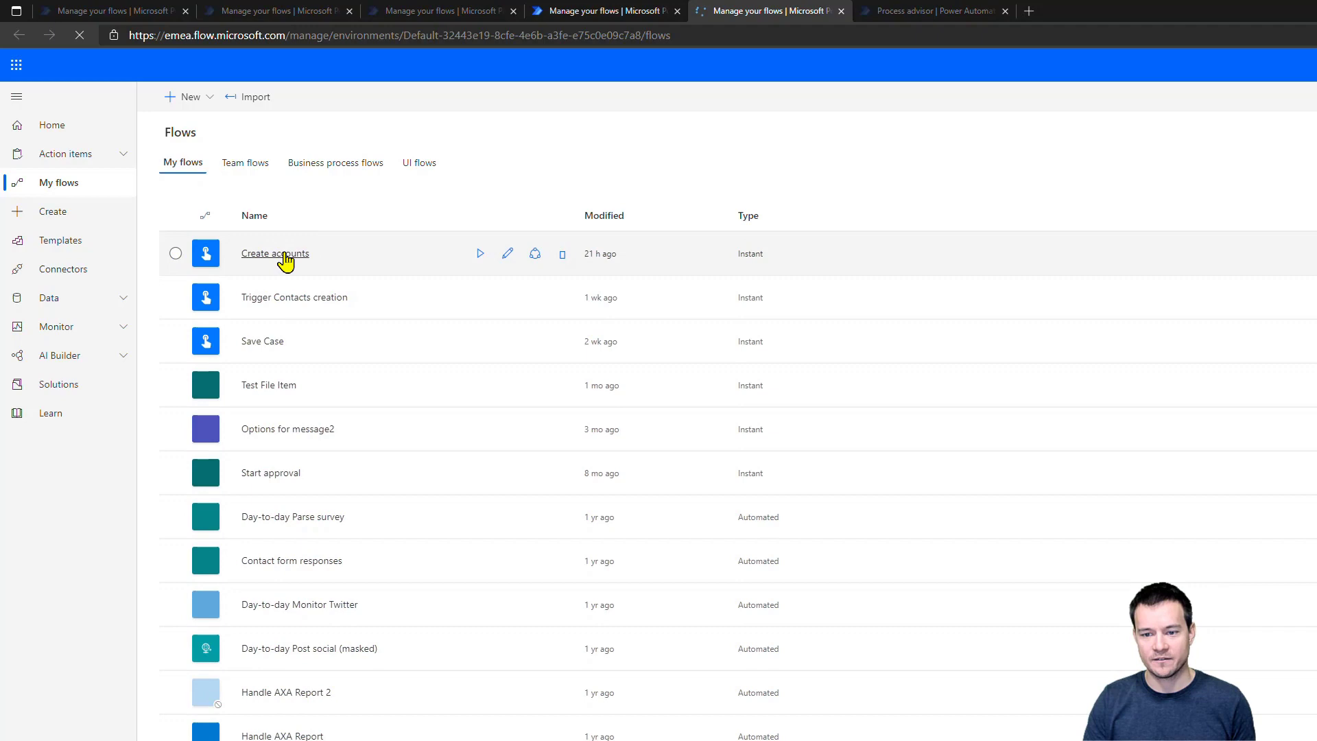
Start a manual run of the Create accounts flow and return to the gateway queue tab.
click(295, 255)
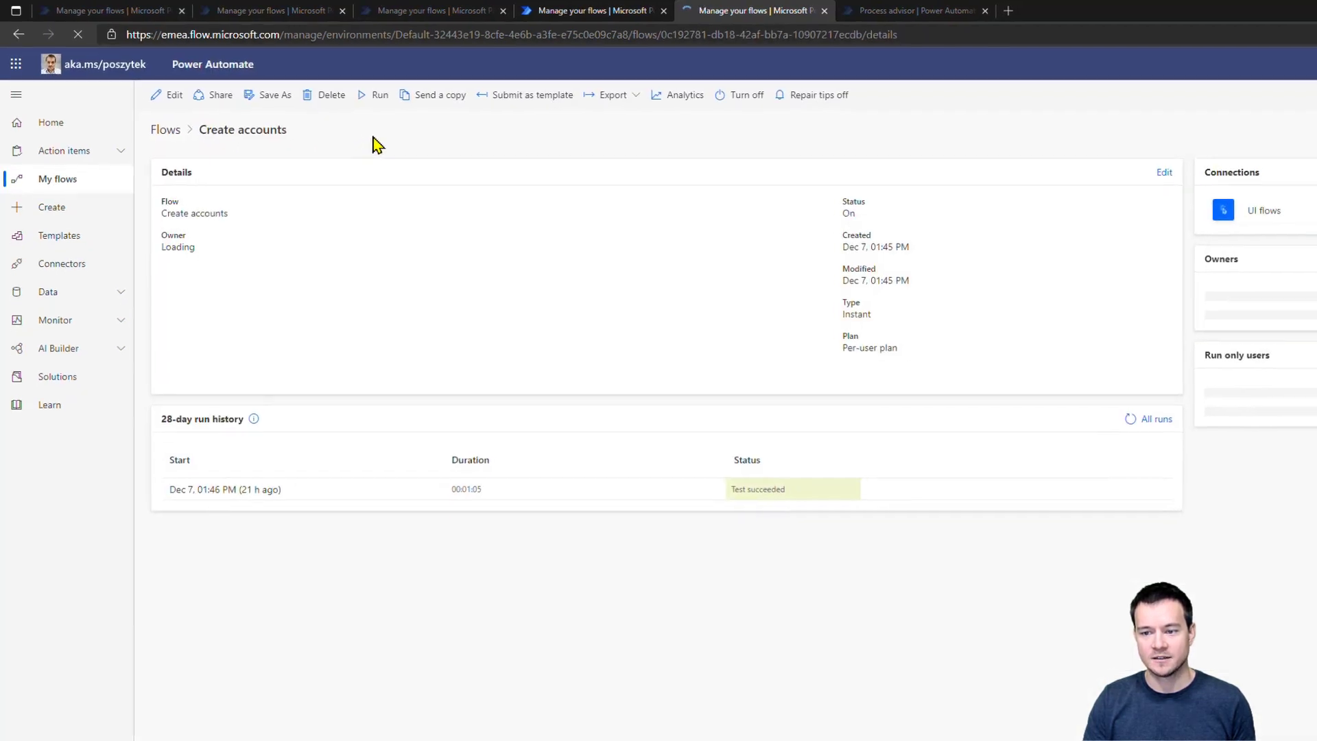
click(377, 94)
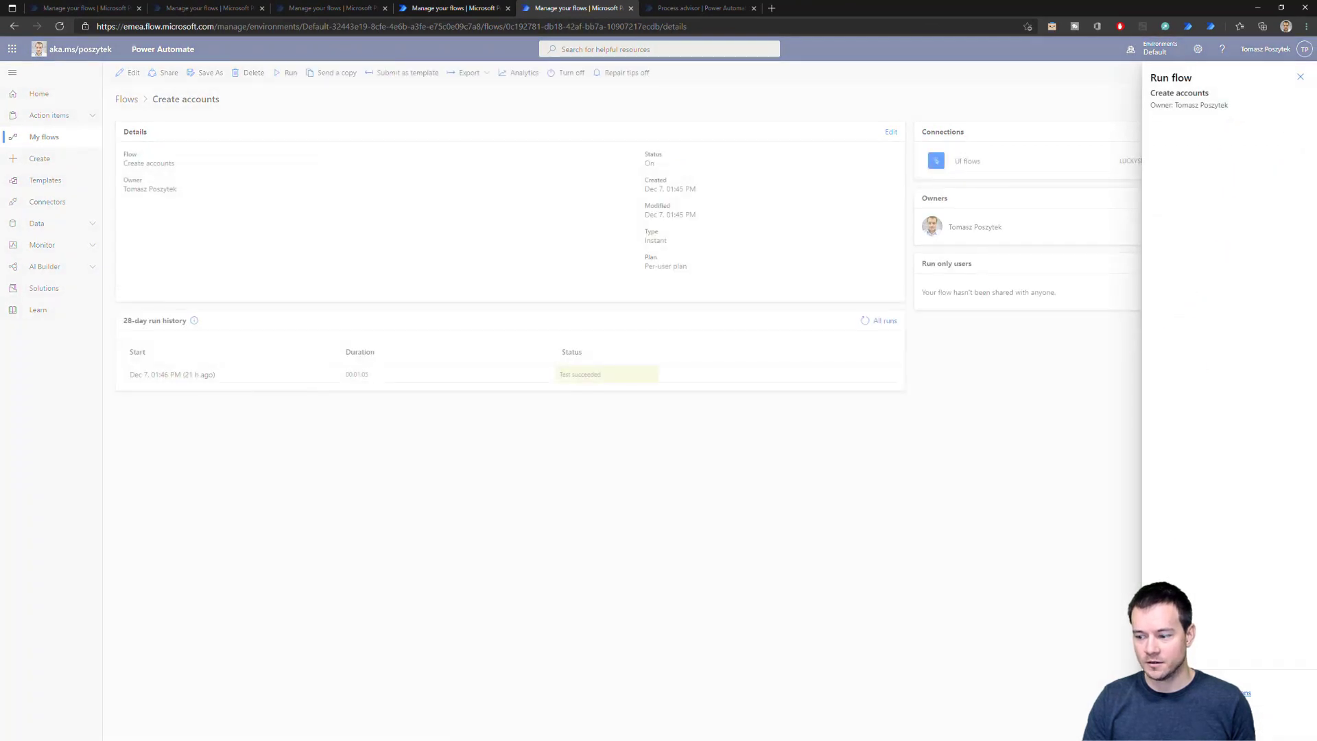
click(1219, 197)
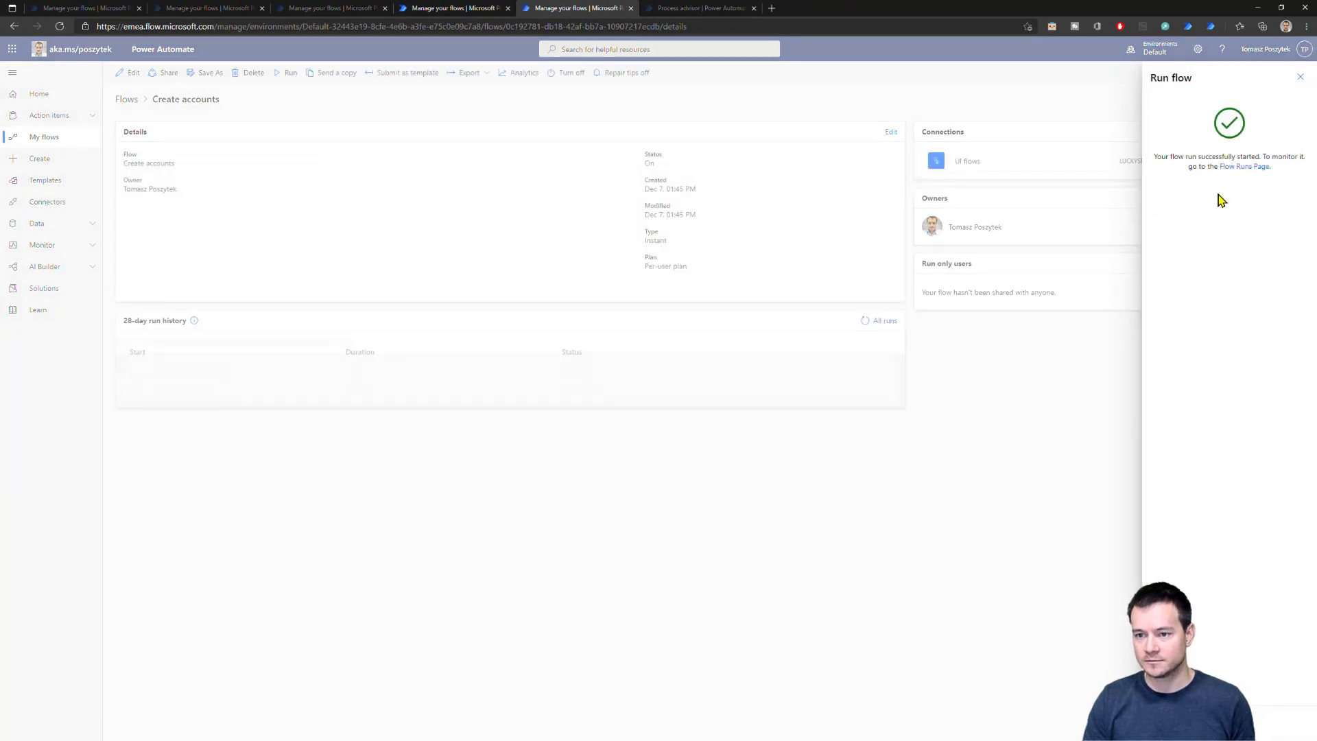
key(Escape)
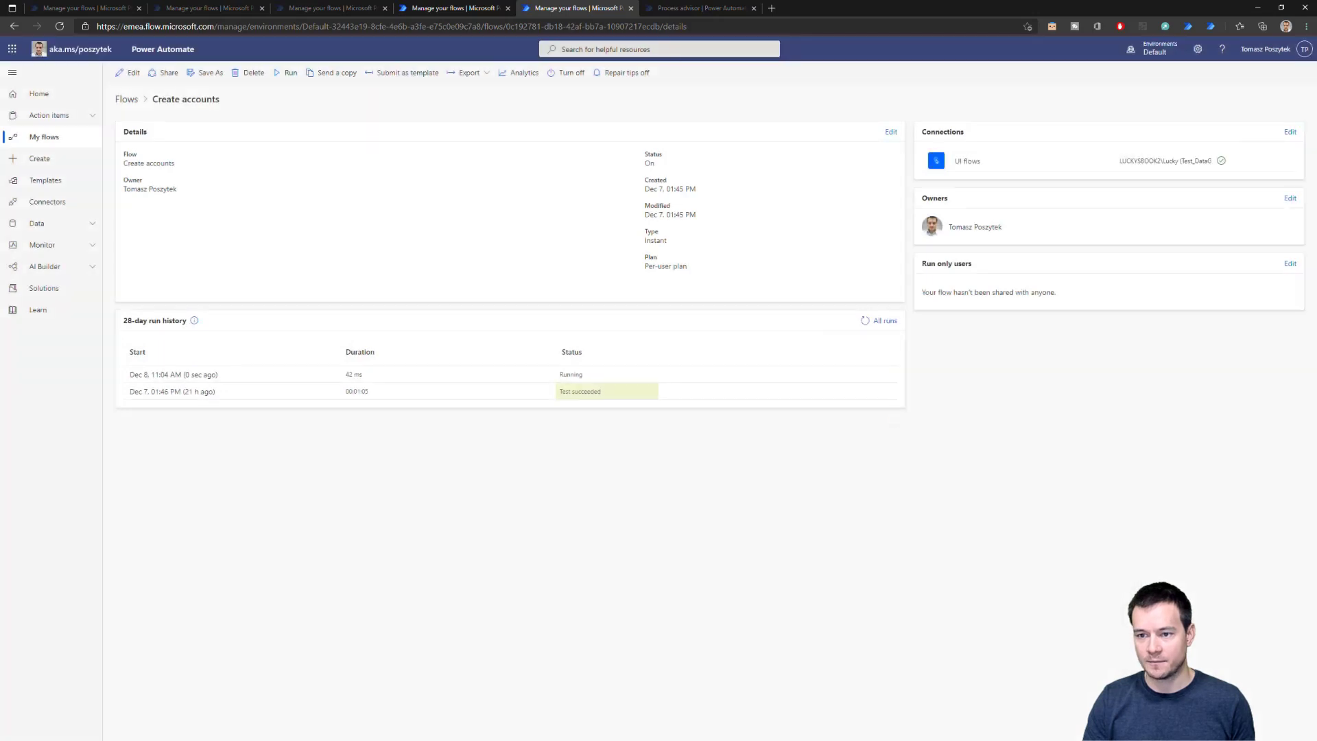
click(420, 10)
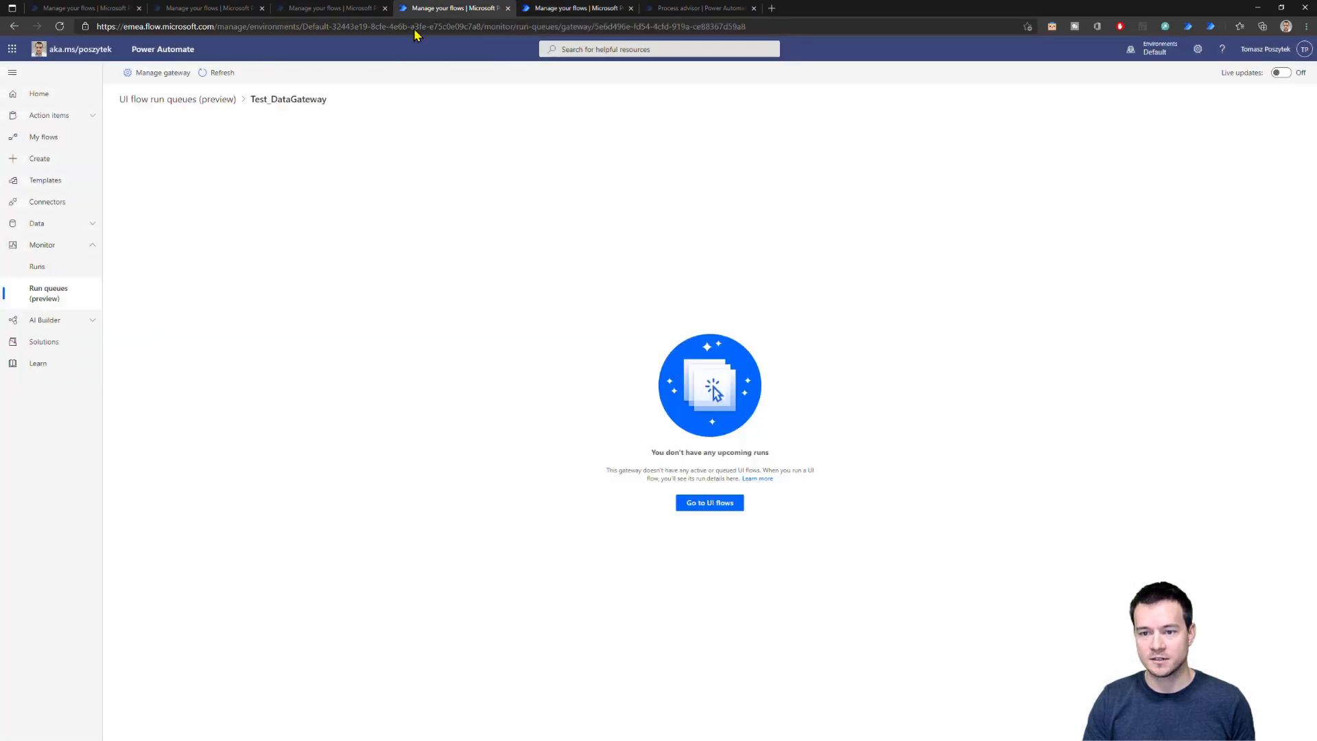
Refresh the Test_DataGateway queue and inspect the running Create Accounts UI flow entry.
click(204, 76)
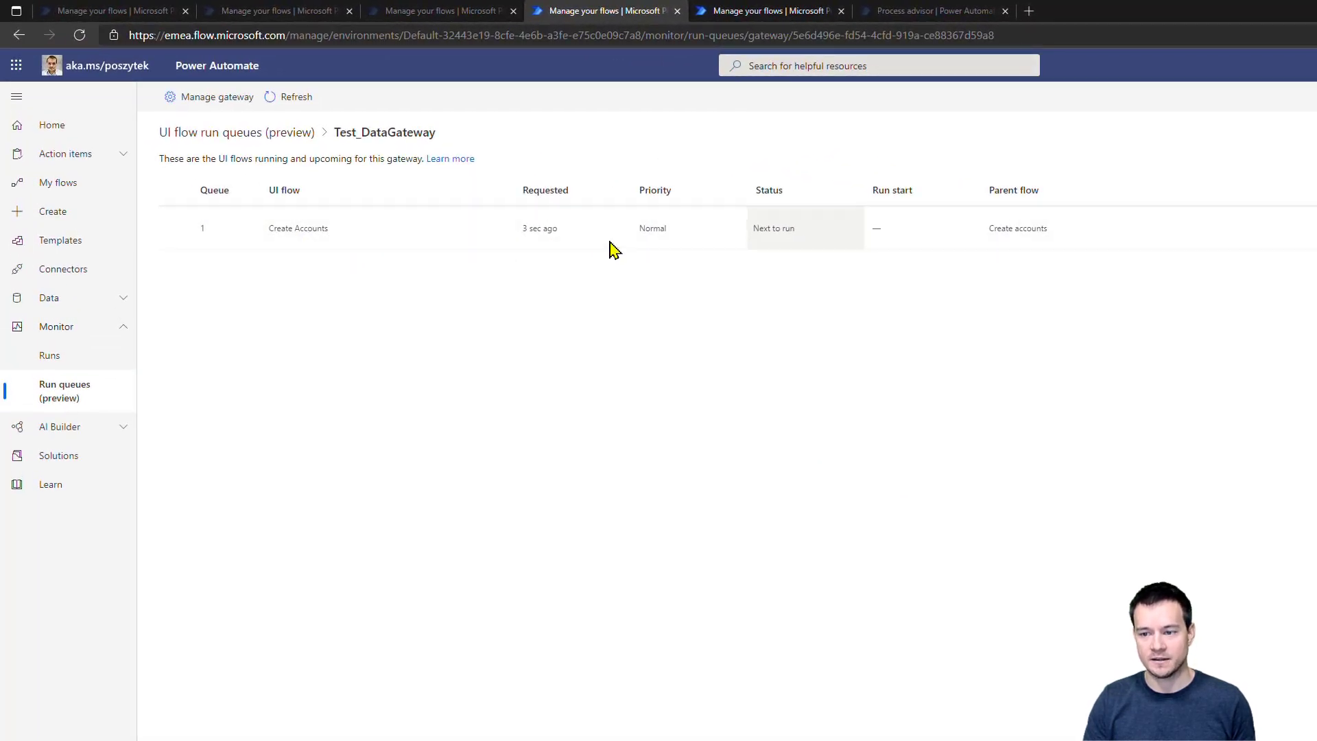
click(321, 233)
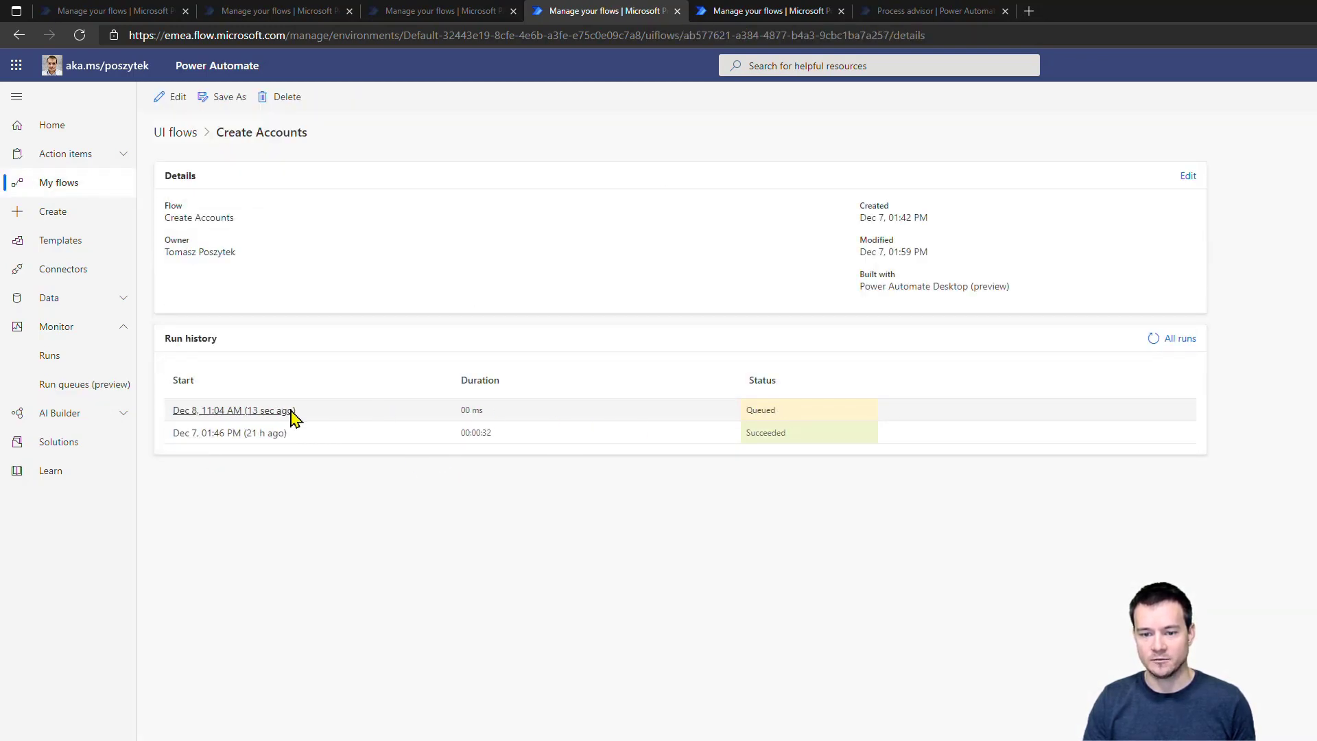
click(77, 386)
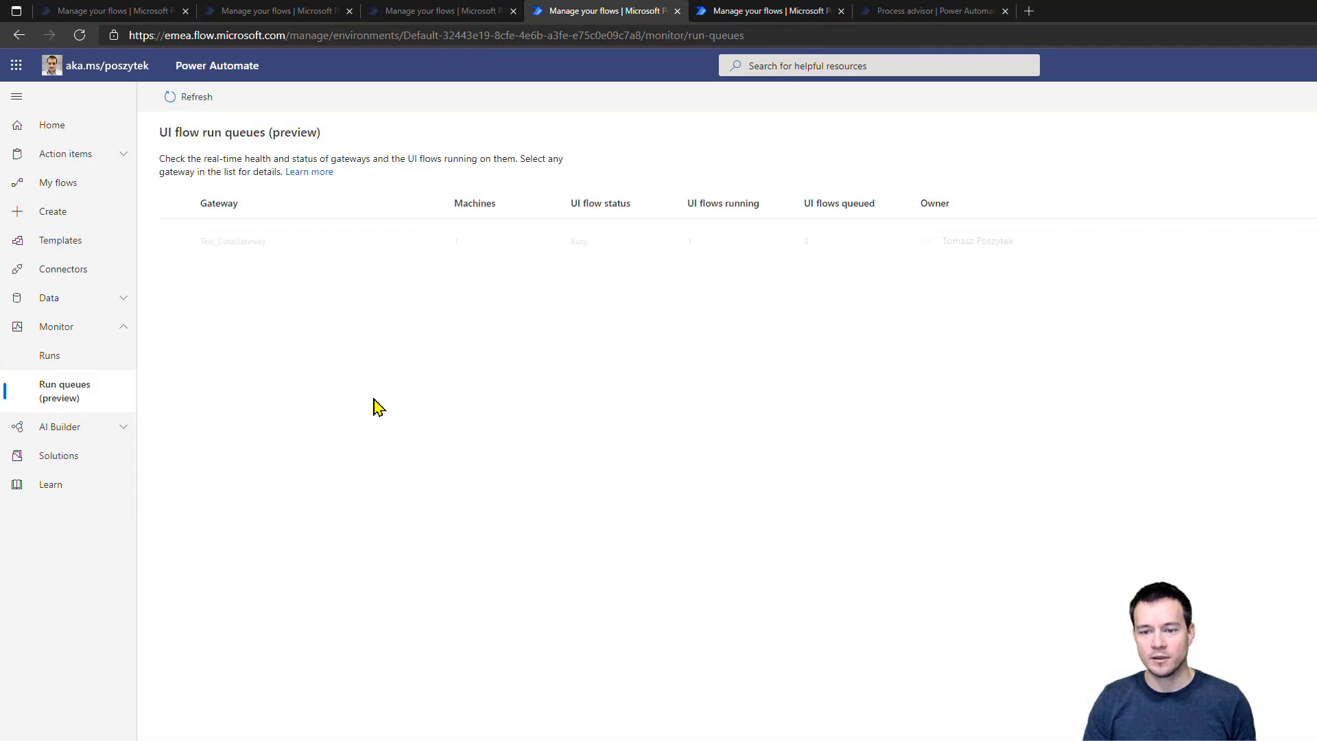
click(432, 242)
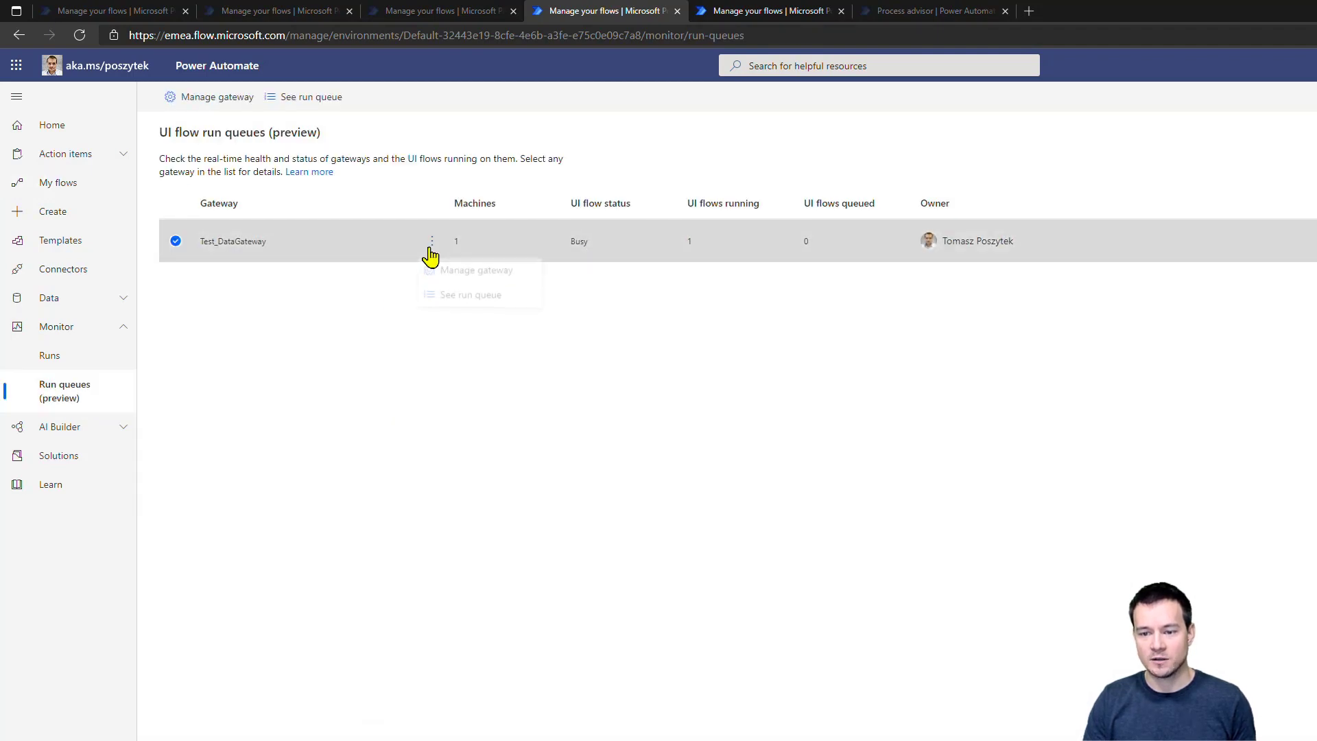
click(472, 302)
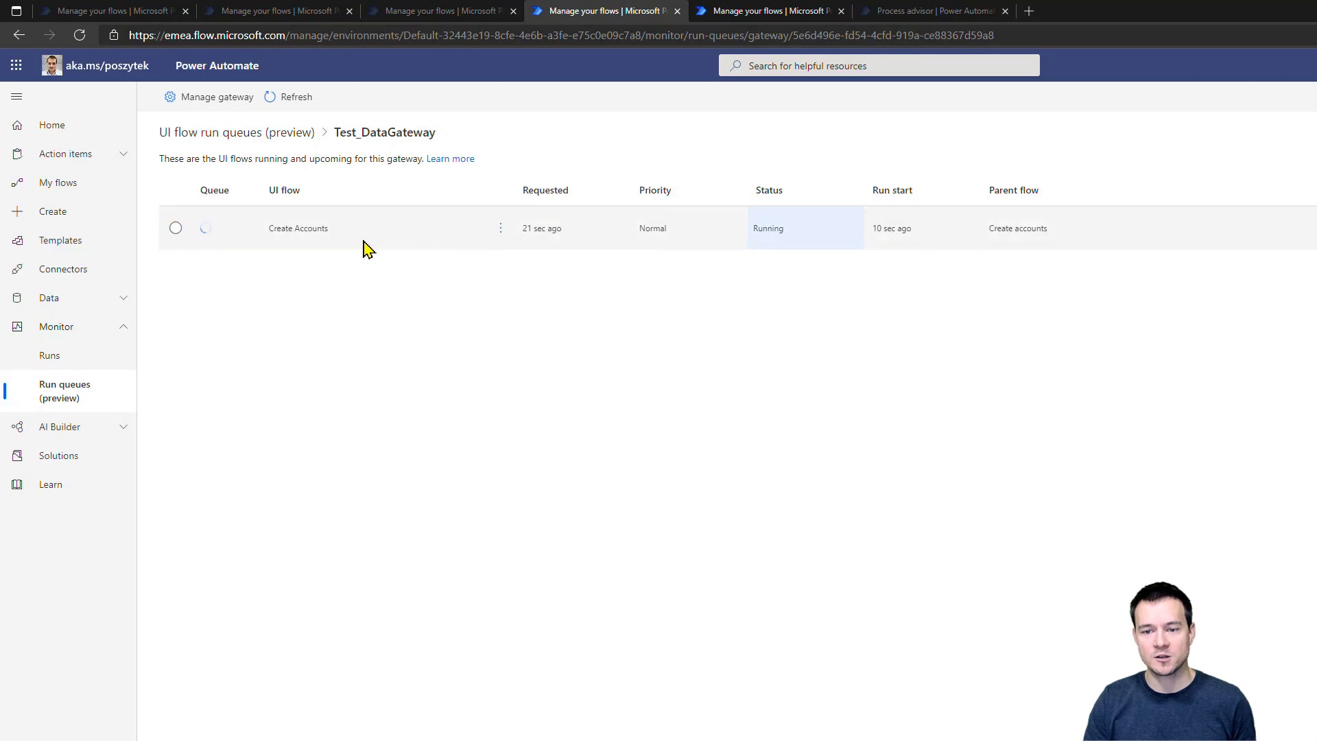
click(501, 229)
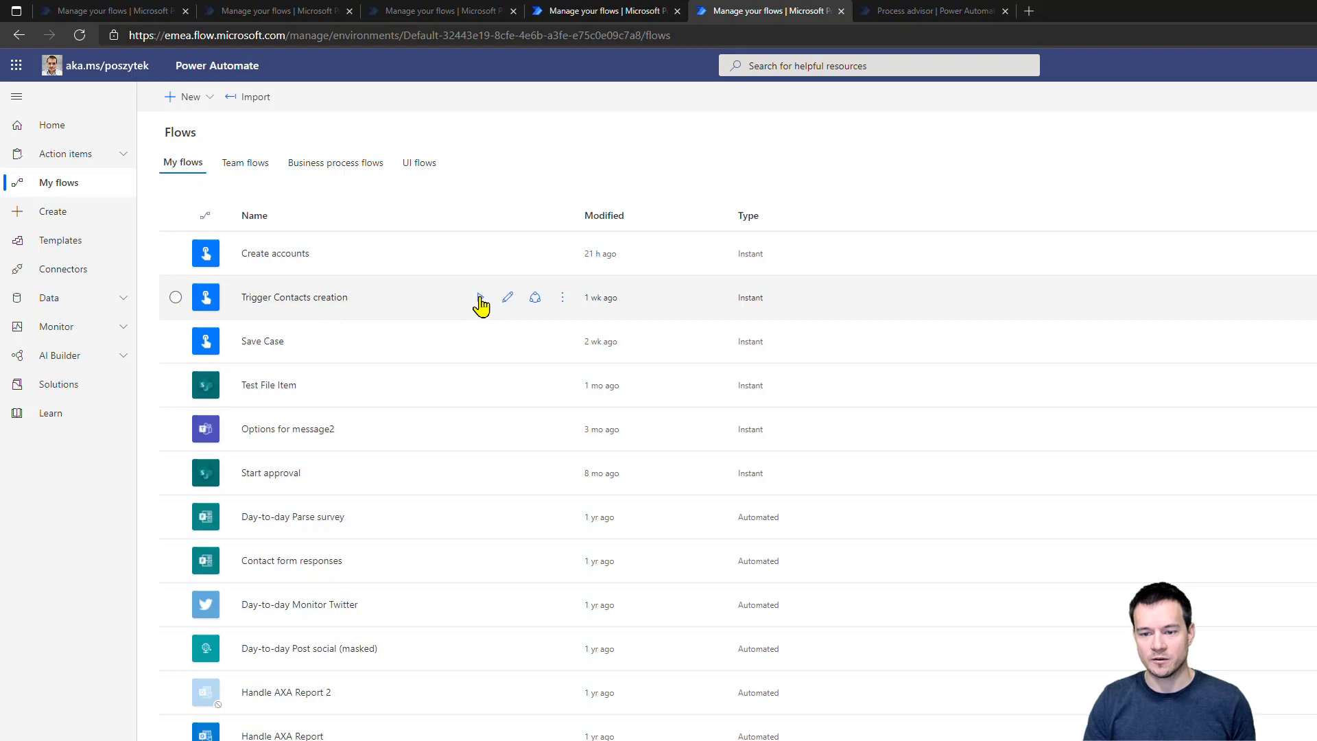
Trigger a run of Trigger Contacts creation from its row in My flows.
click(480, 301)
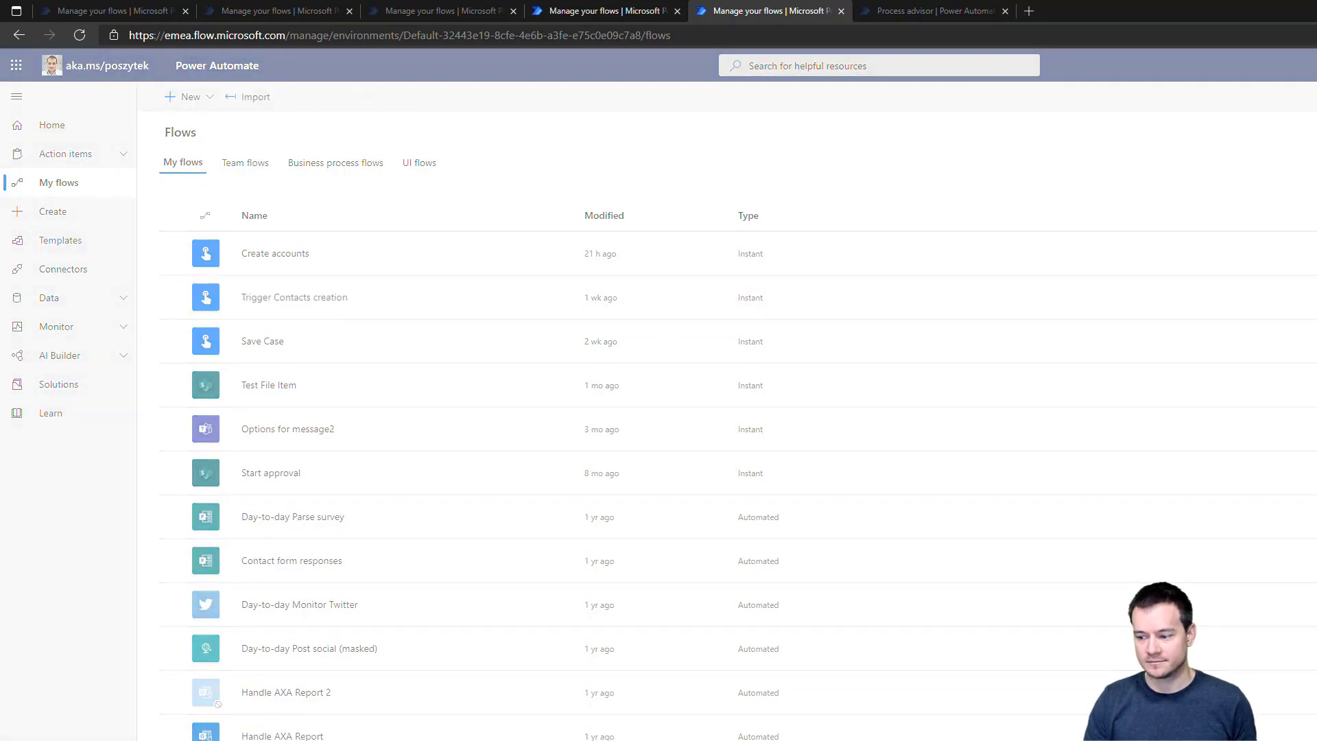
Refresh the Test_DataGateway queue and move the waiting Create Accounts entry to the front.
click(577, 11)
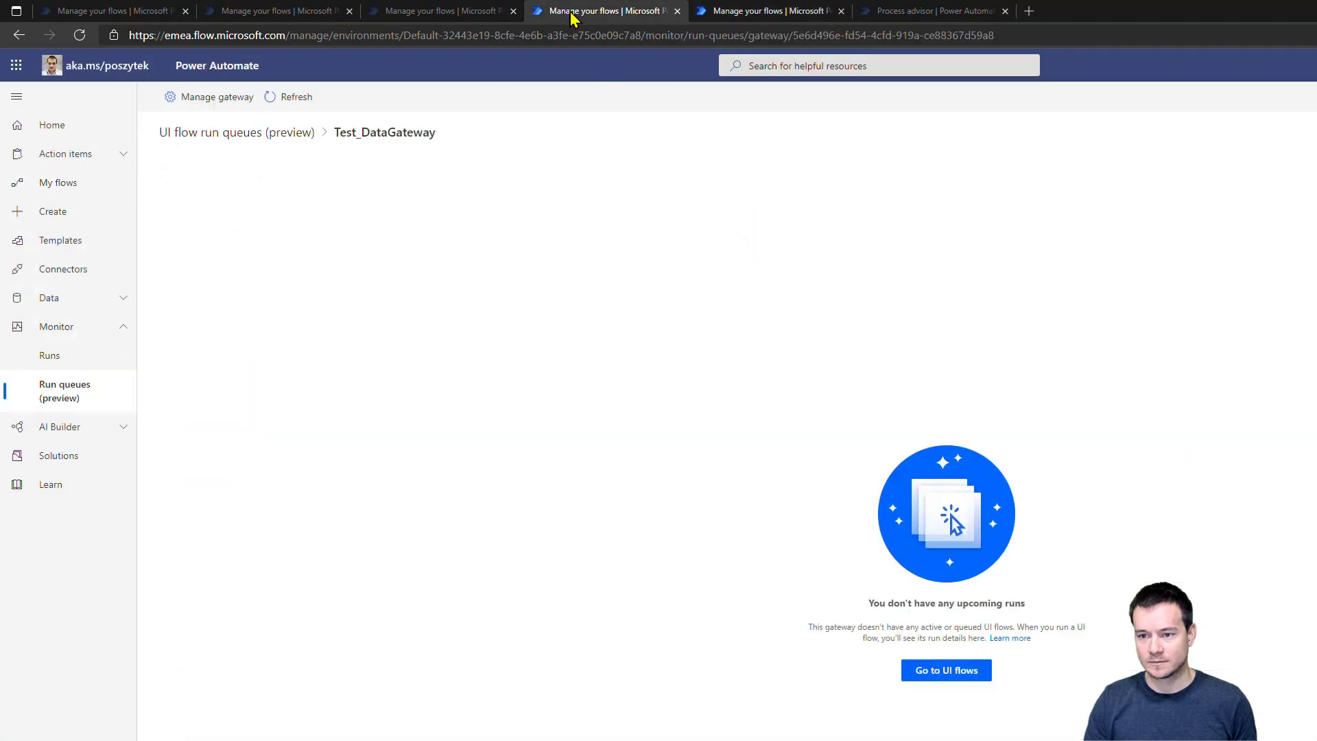
click(269, 104)
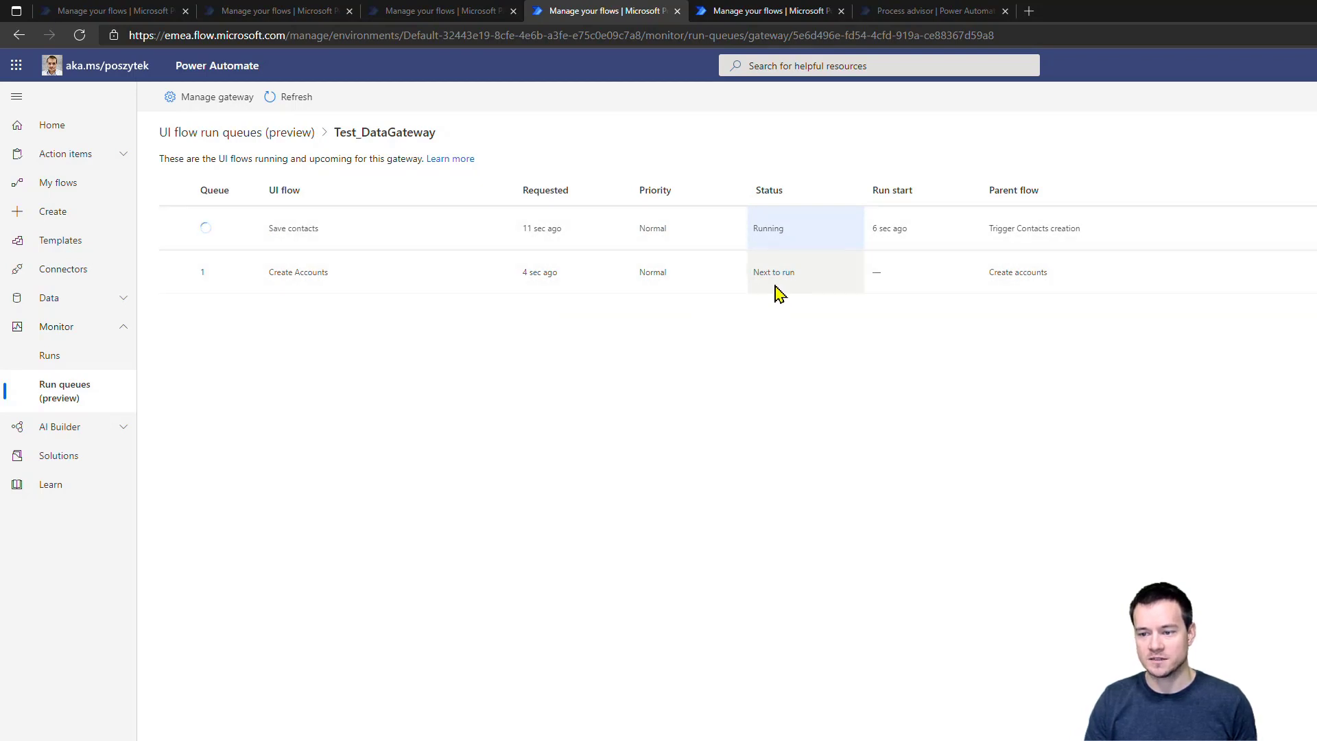
click(500, 272)
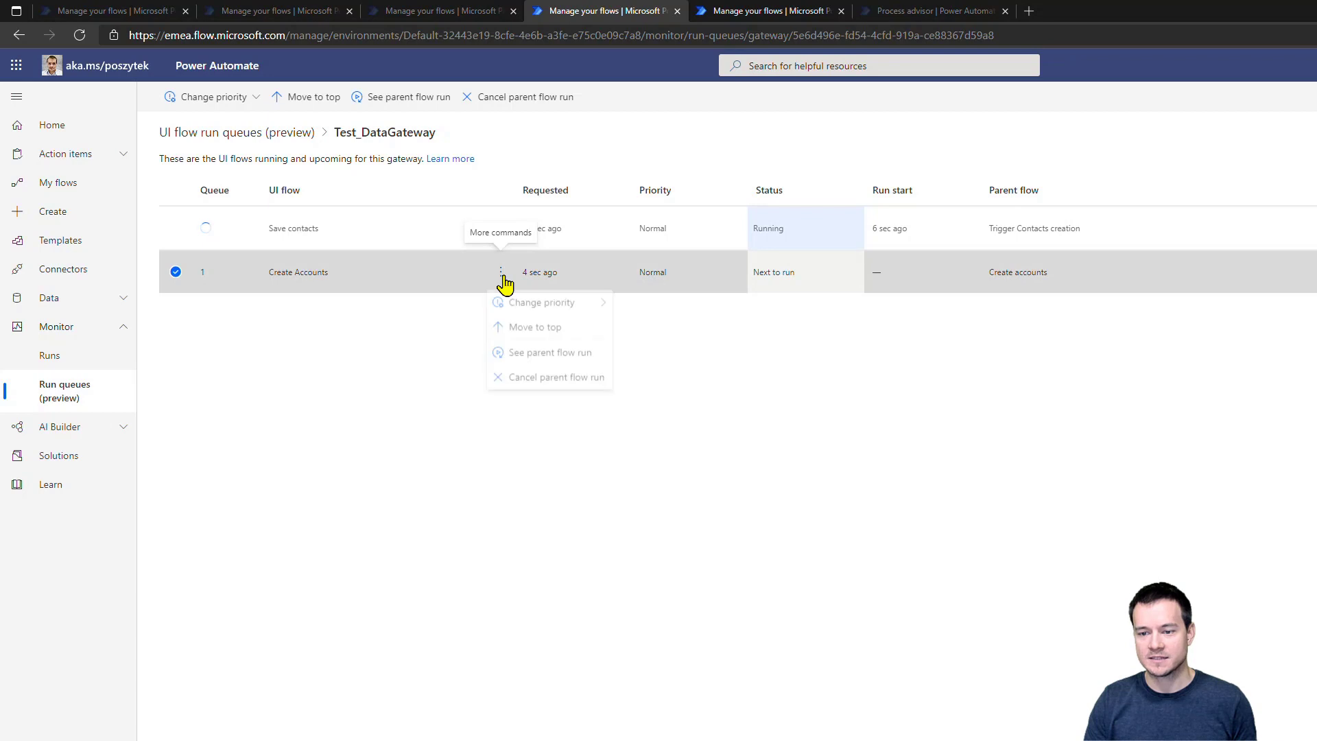
click(535, 335)
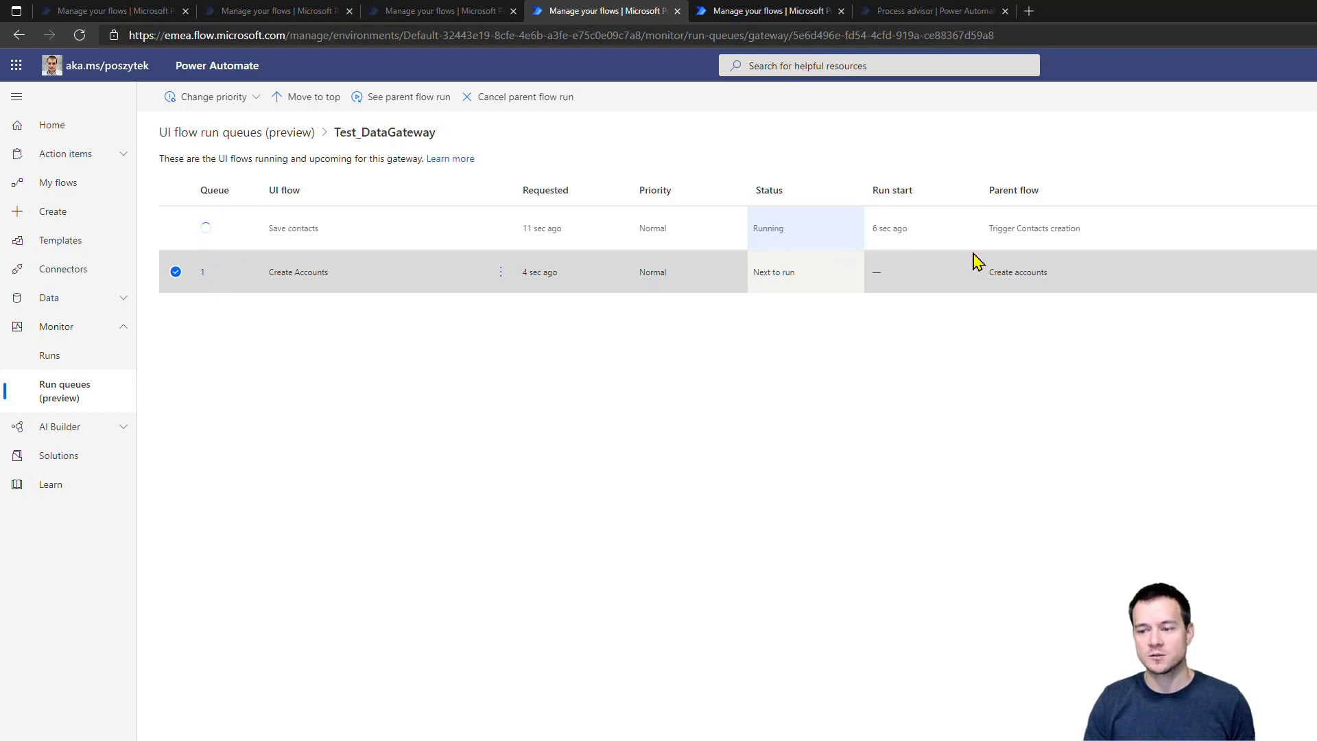
Cancel the Save contacts and Create Accounts parent runs, then reload the queue.
click(501, 229)
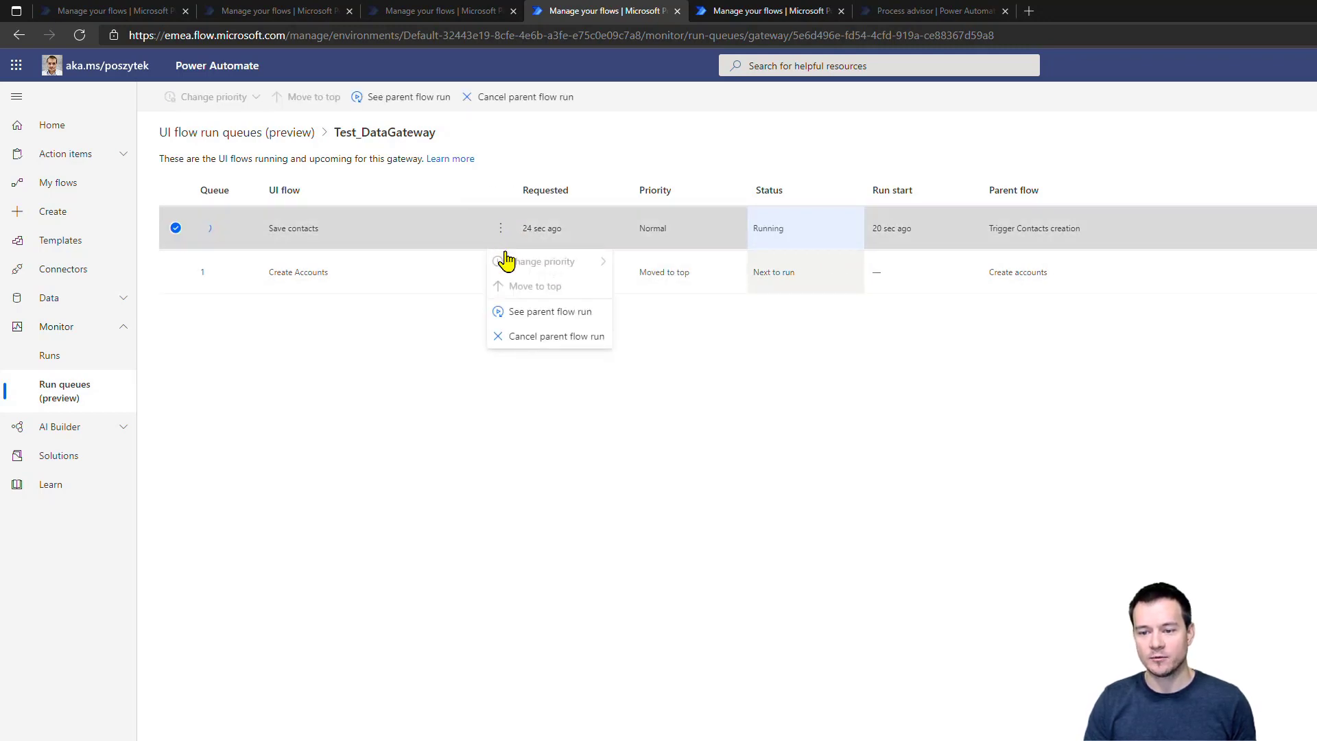
click(544, 338)
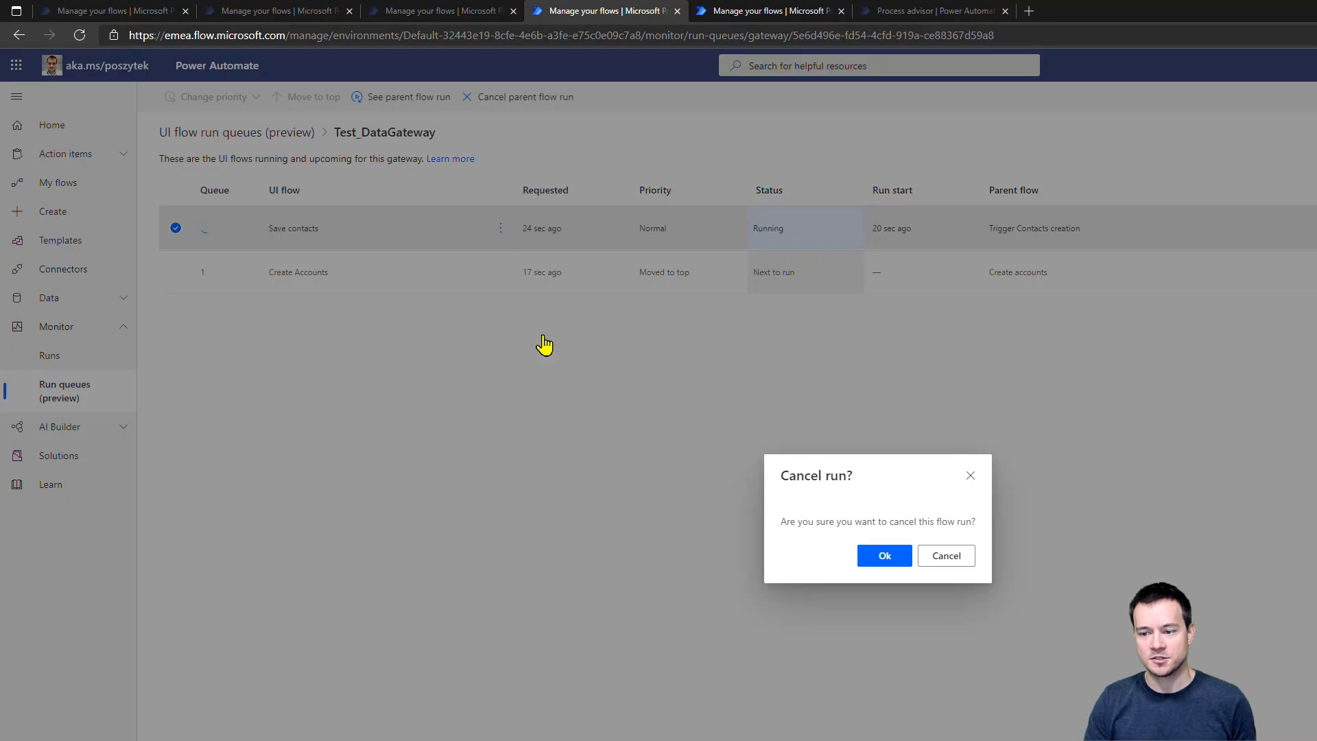
click(885, 556)
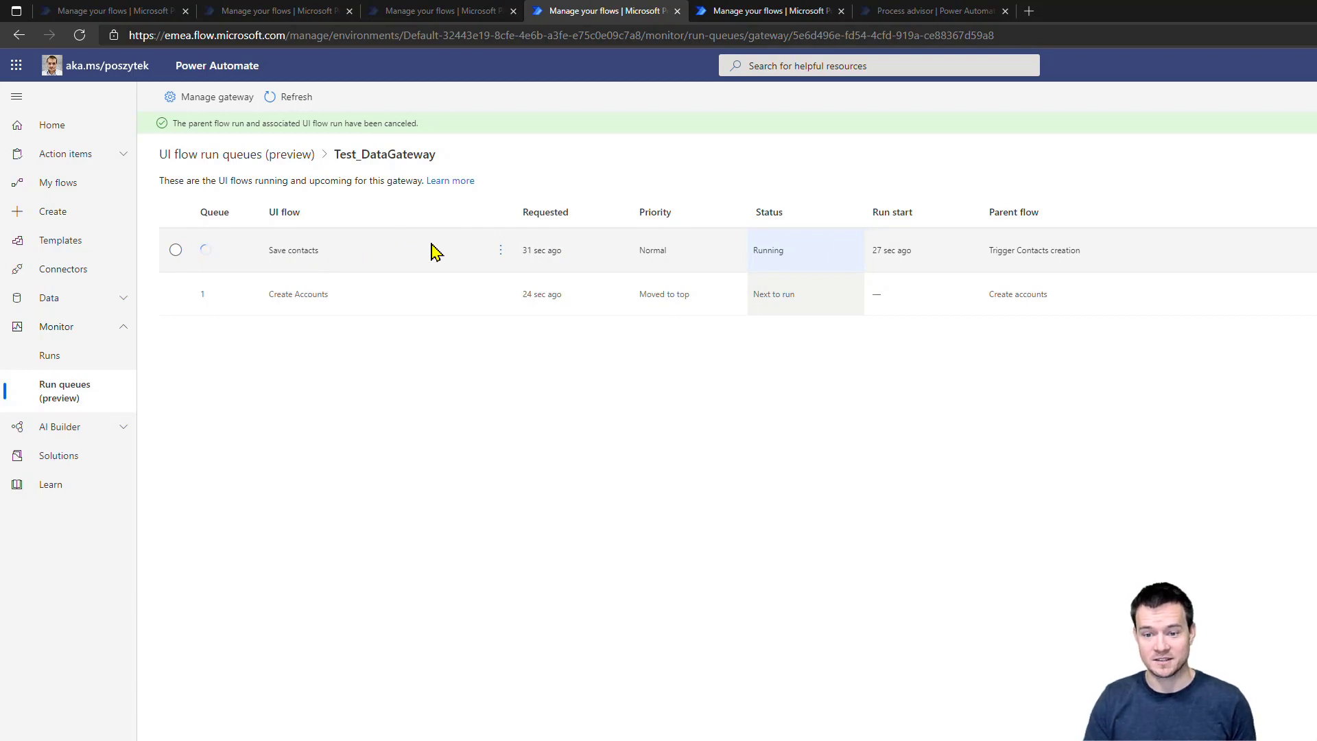
click(501, 294)
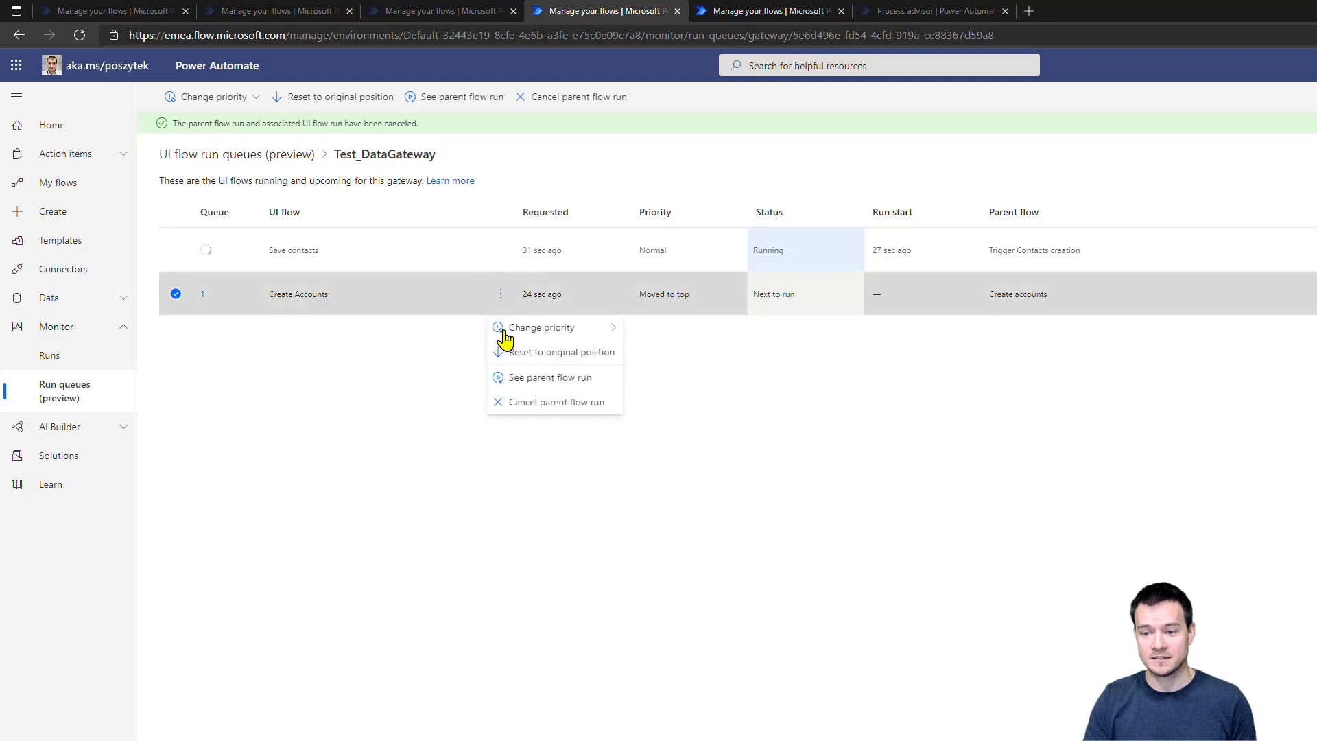
click(561, 405)
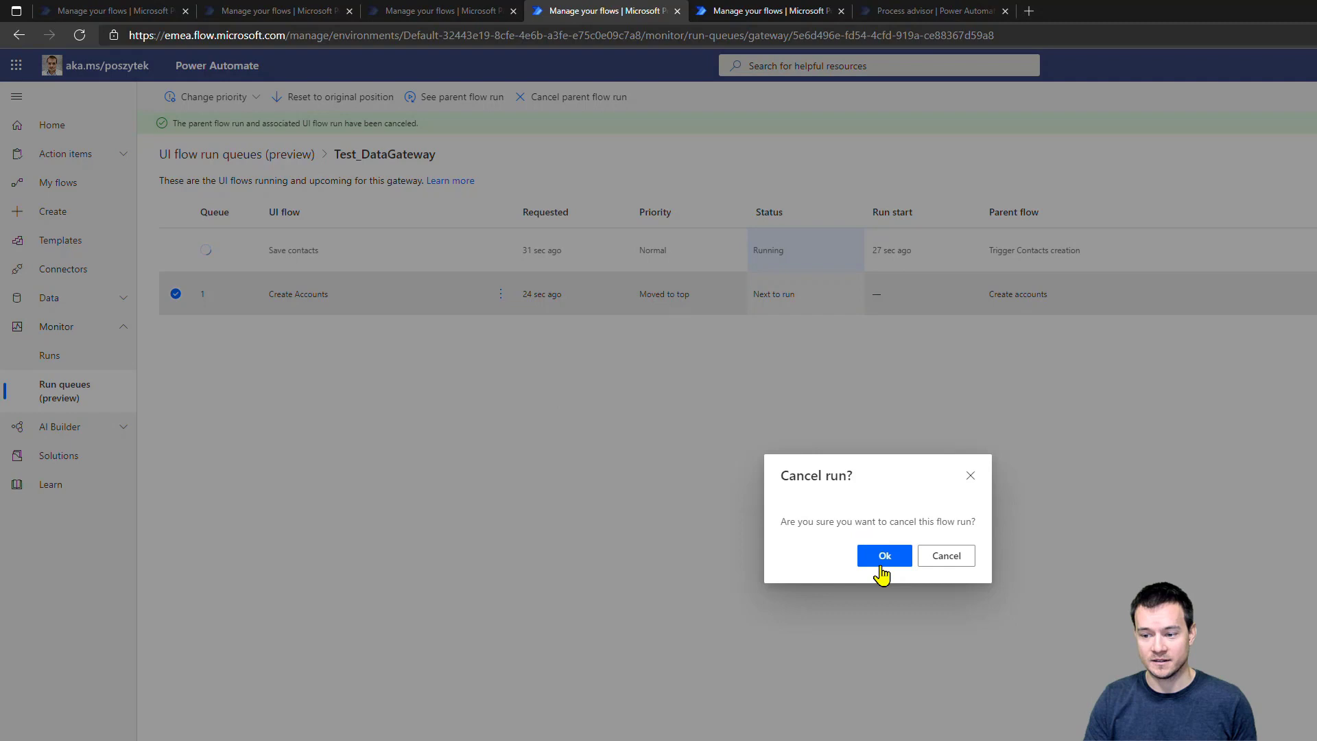
click(880, 568)
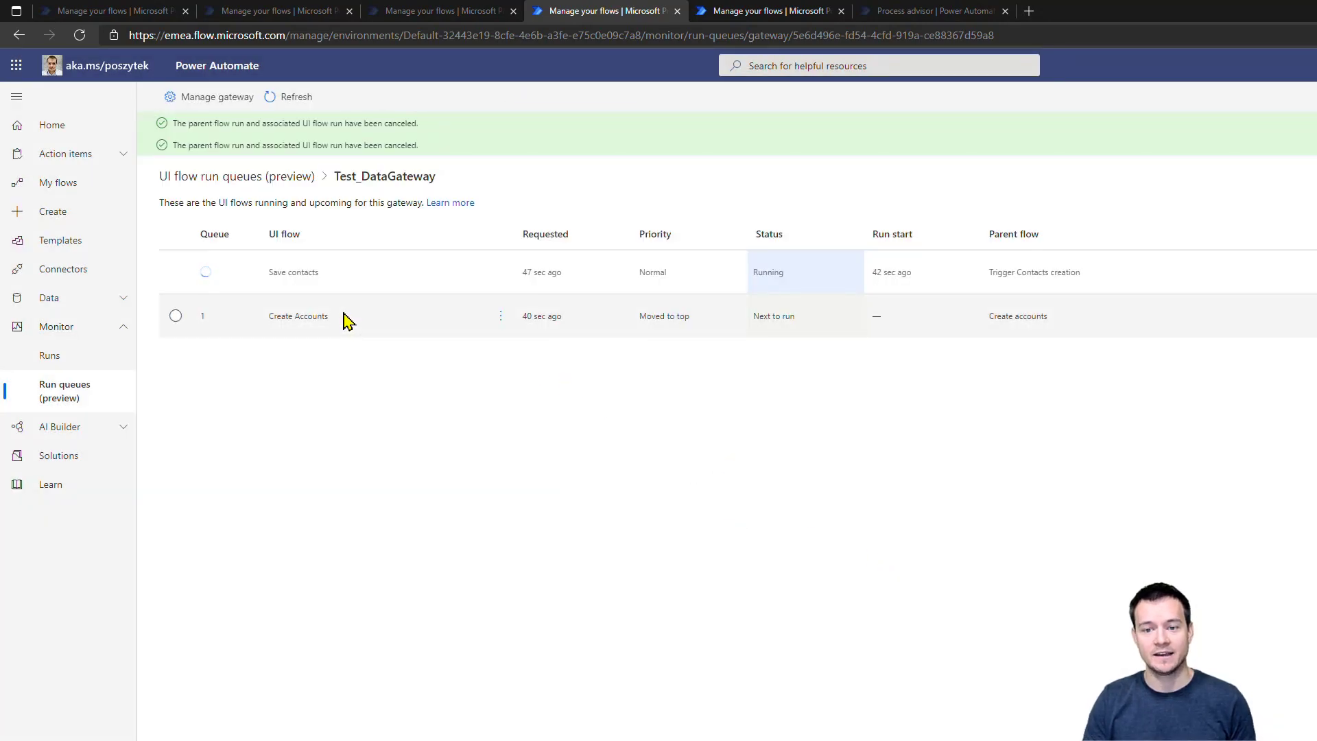
click(281, 98)
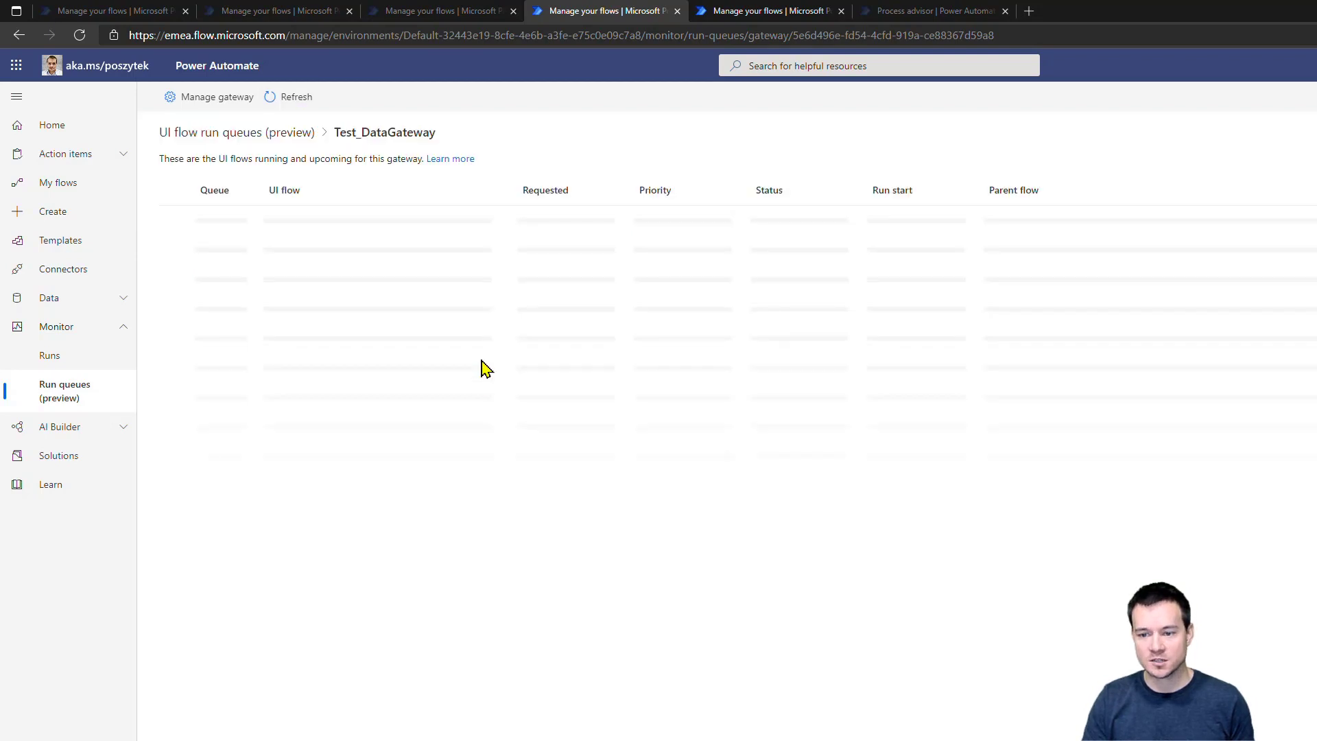
Open Create accounts from My flows for editing and expand its Create Accounts desktop-flow step.
click(259, 133)
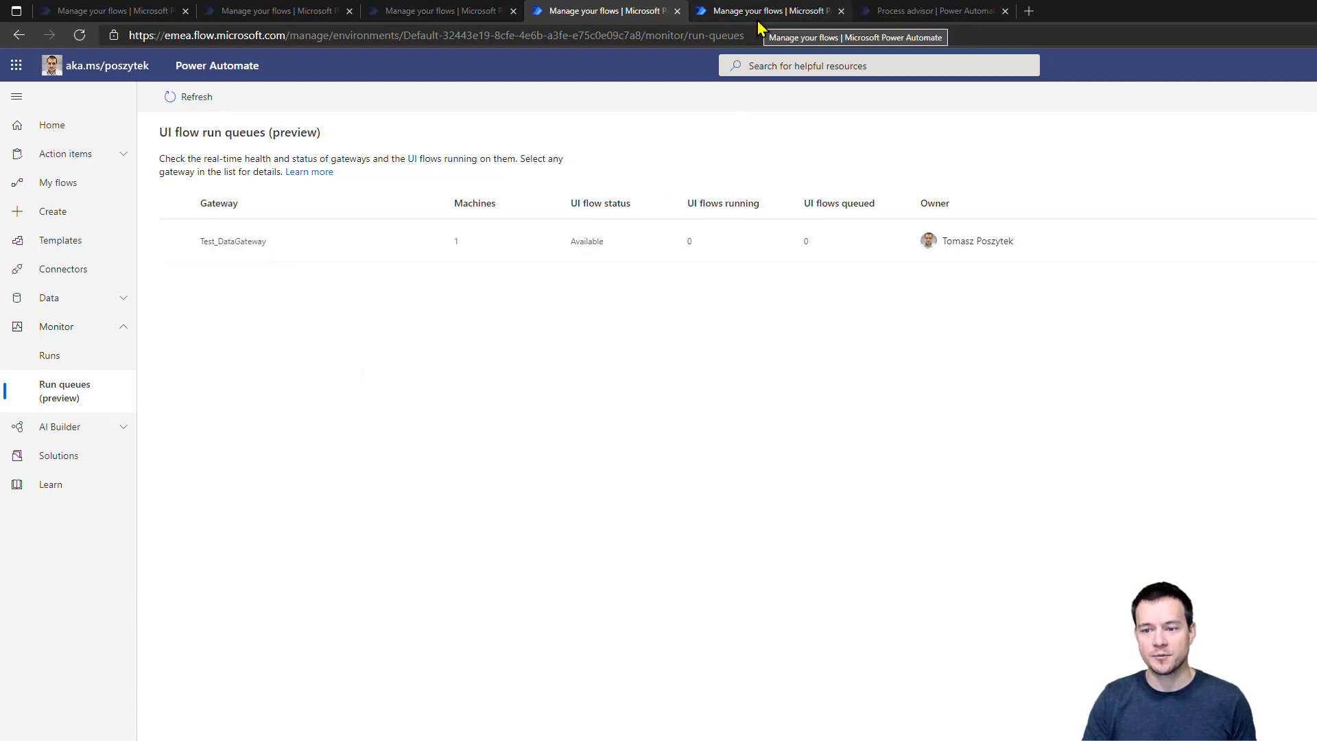
click(759, 19)
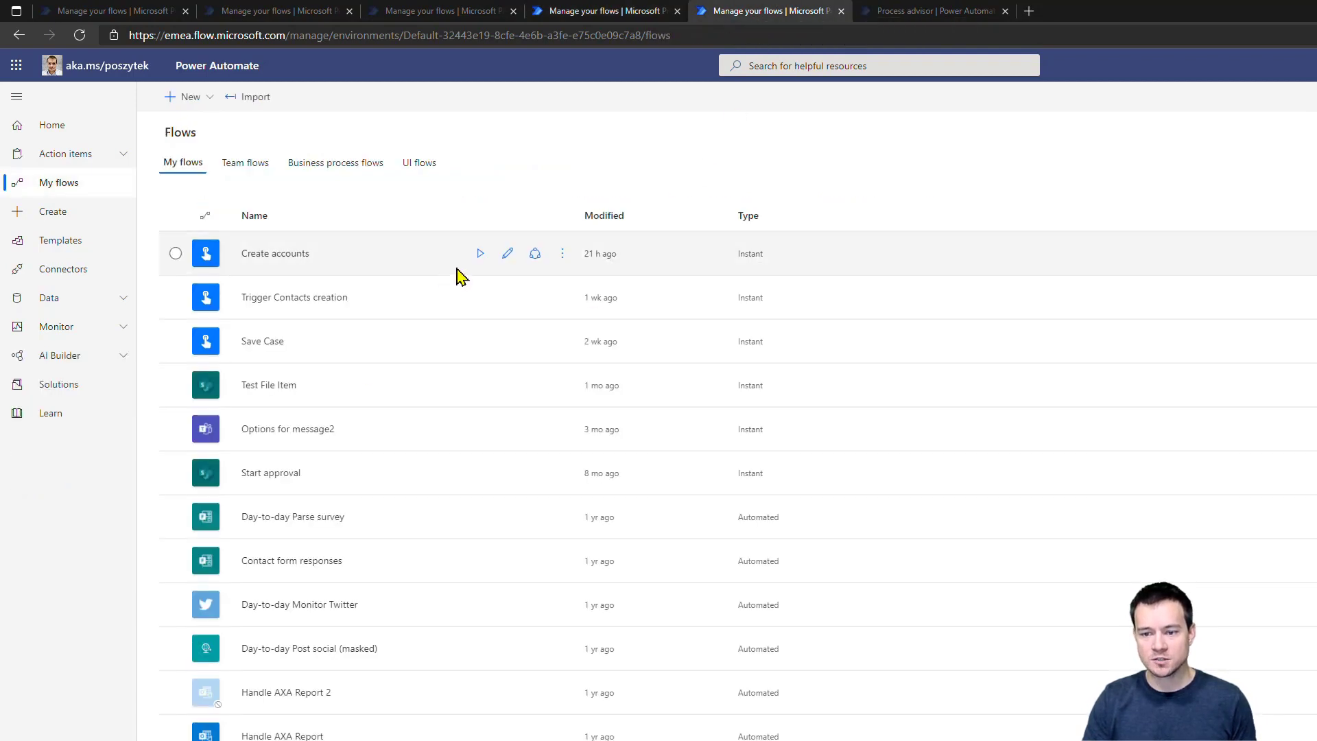
click(508, 255)
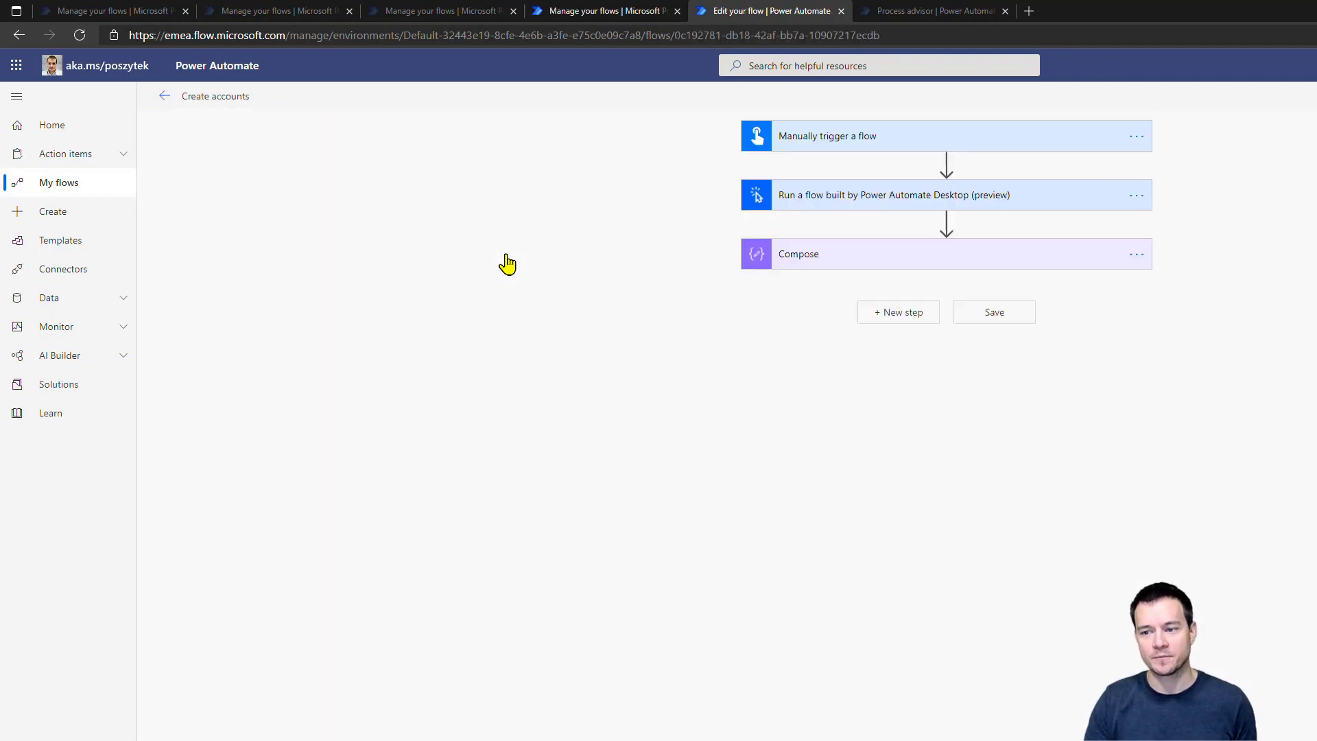
click(903, 210)
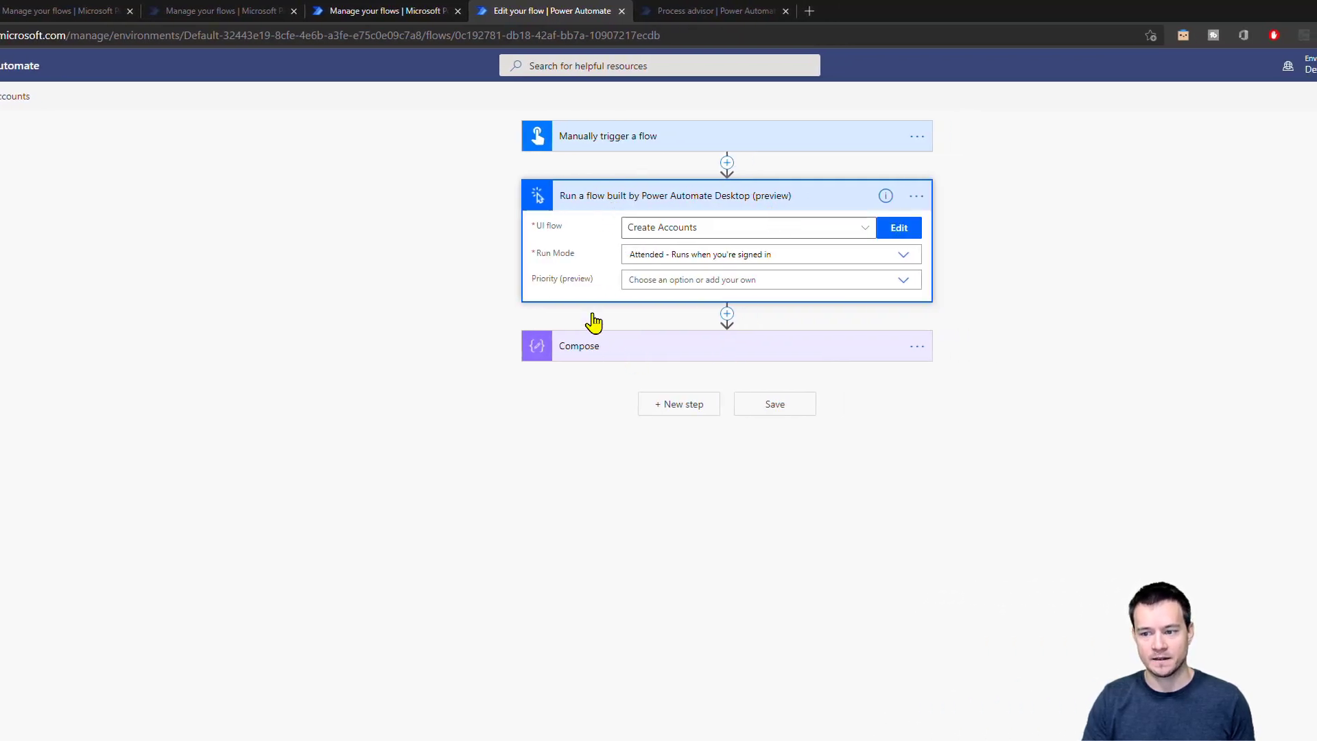
Review the Priority options without changing them, then go to Run queues (preview) showing Test_DataGateway.
click(903, 280)
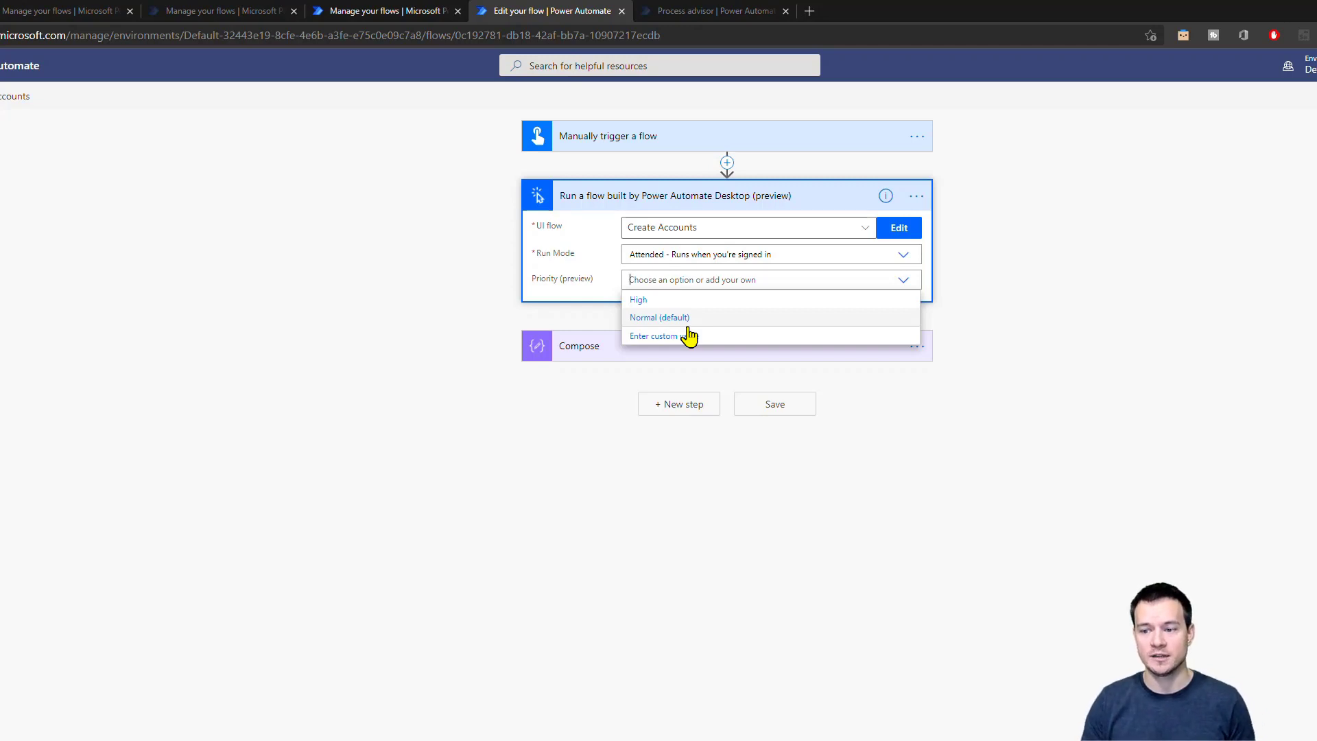
click(693, 582)
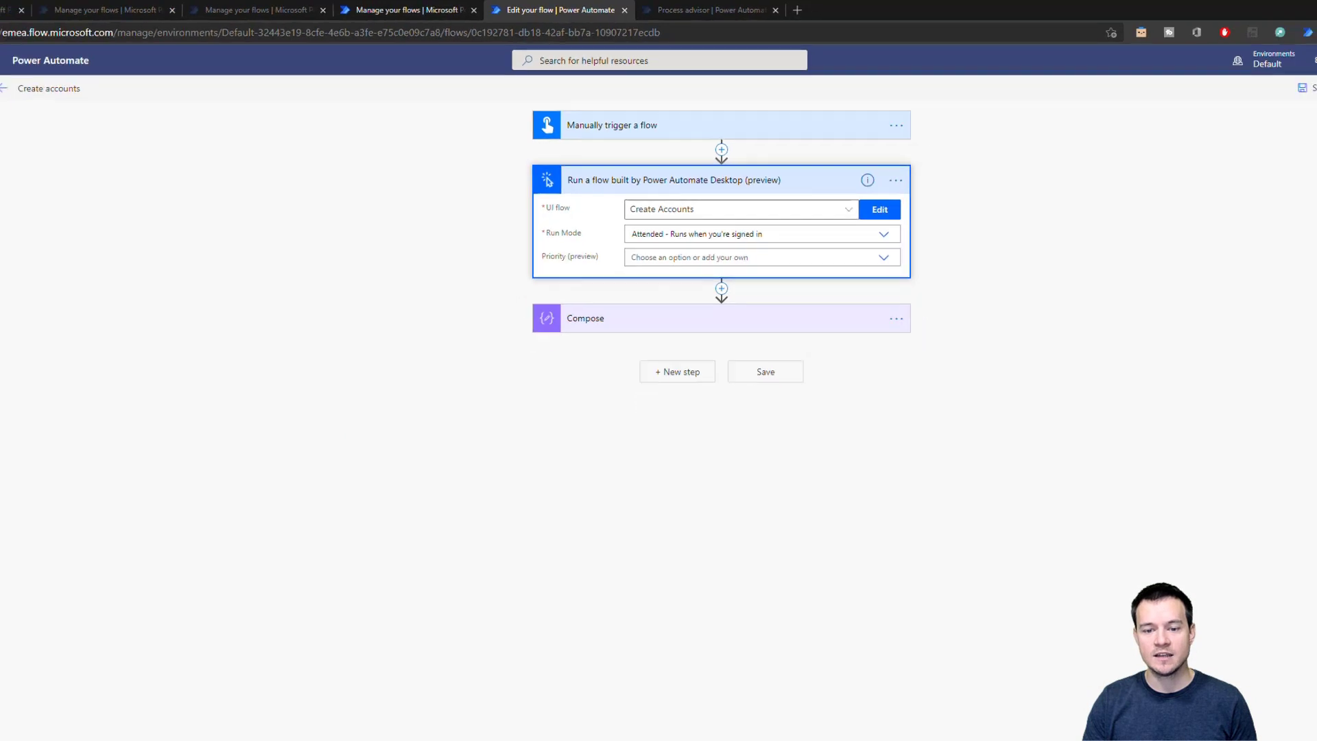
click(76, 291)
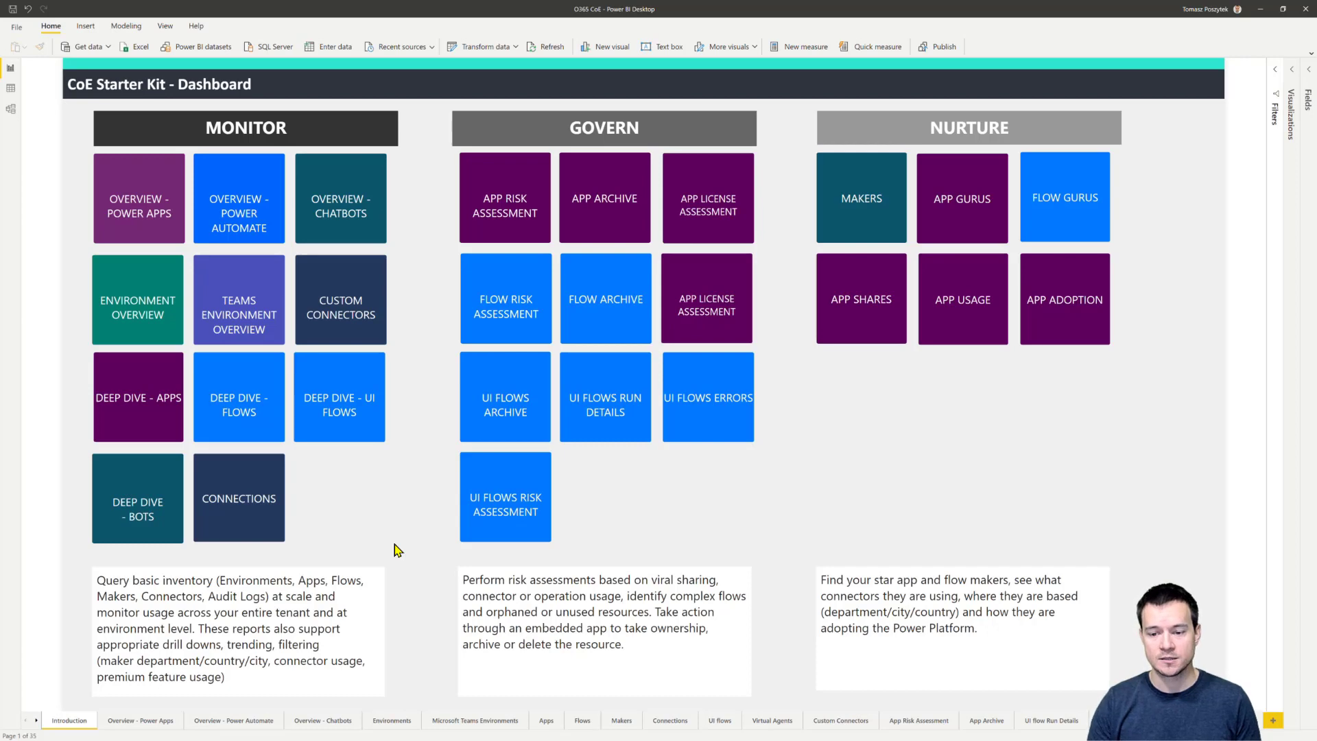
Open the Deep Dive - UI Flows page and scroll the flow table across all its columns.
ctrl+click(353, 414)
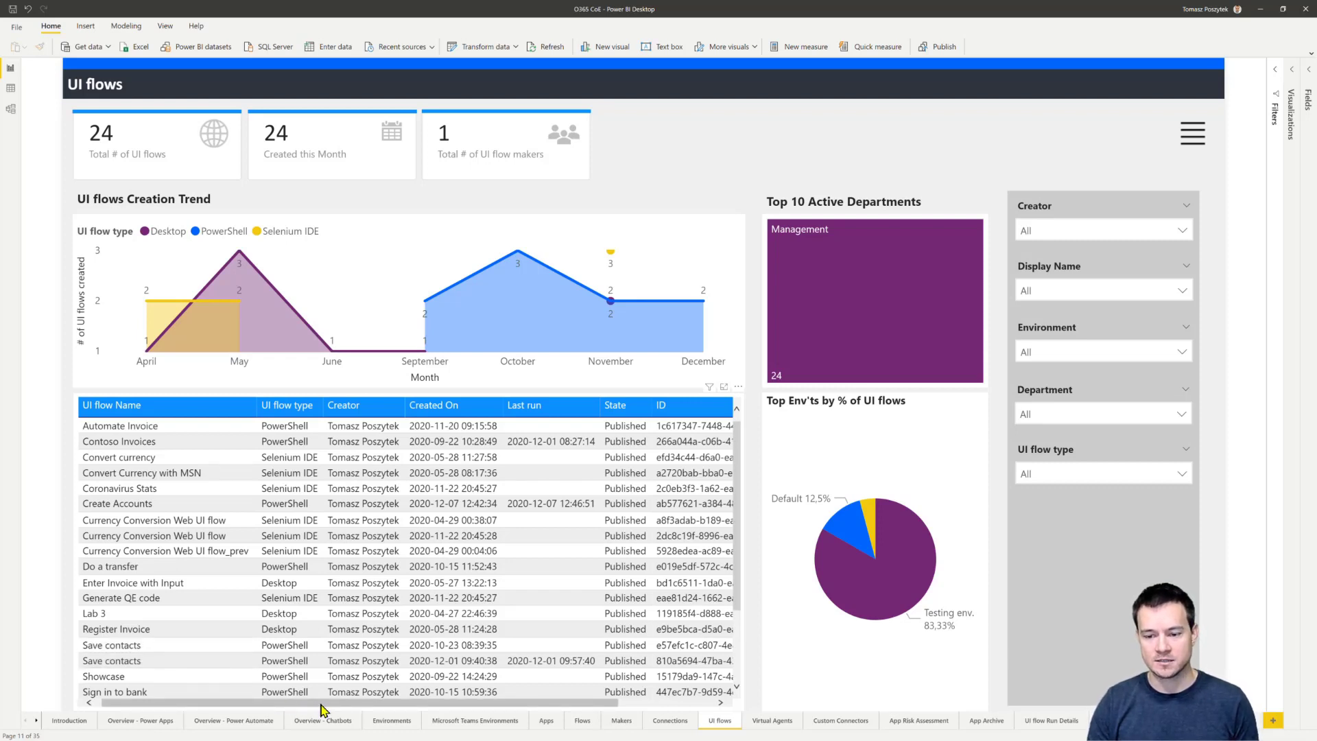
drag(321, 705, 431, 719)
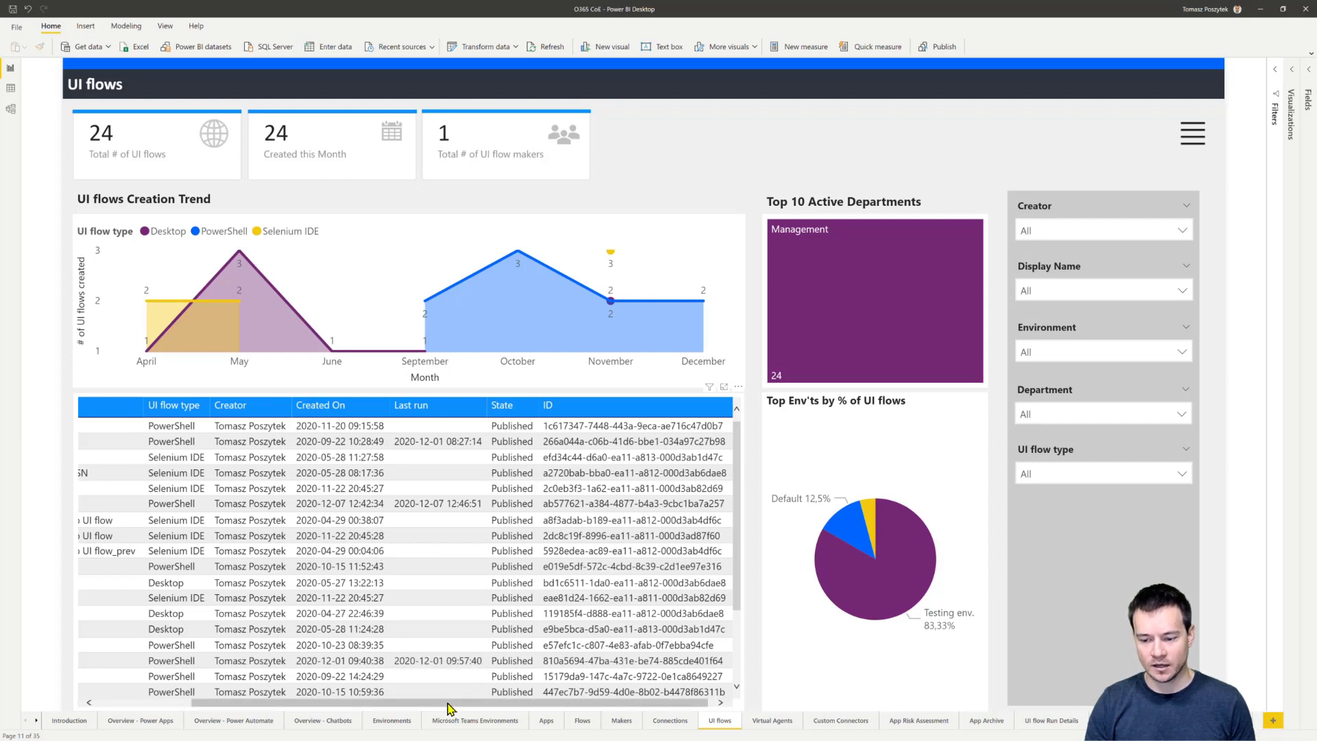
drag(449, 708, 303, 701)
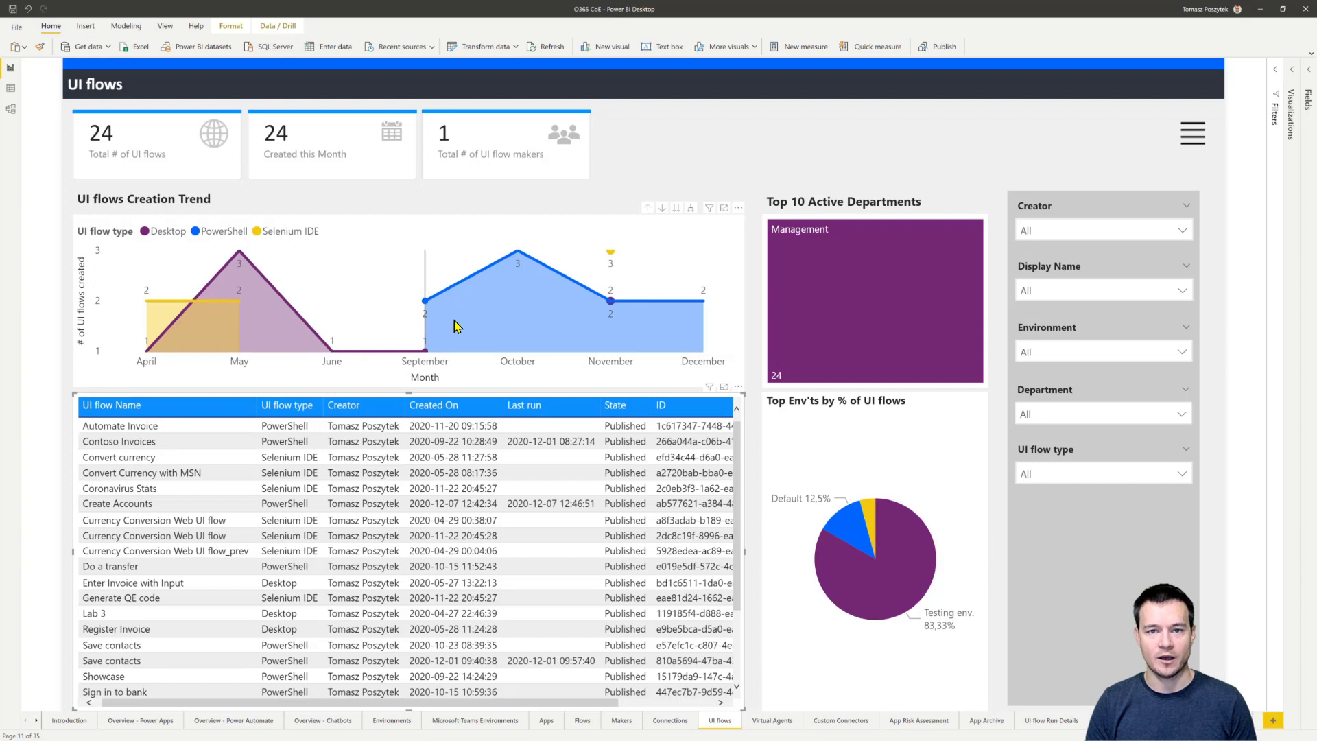
mouse_move(454, 320)
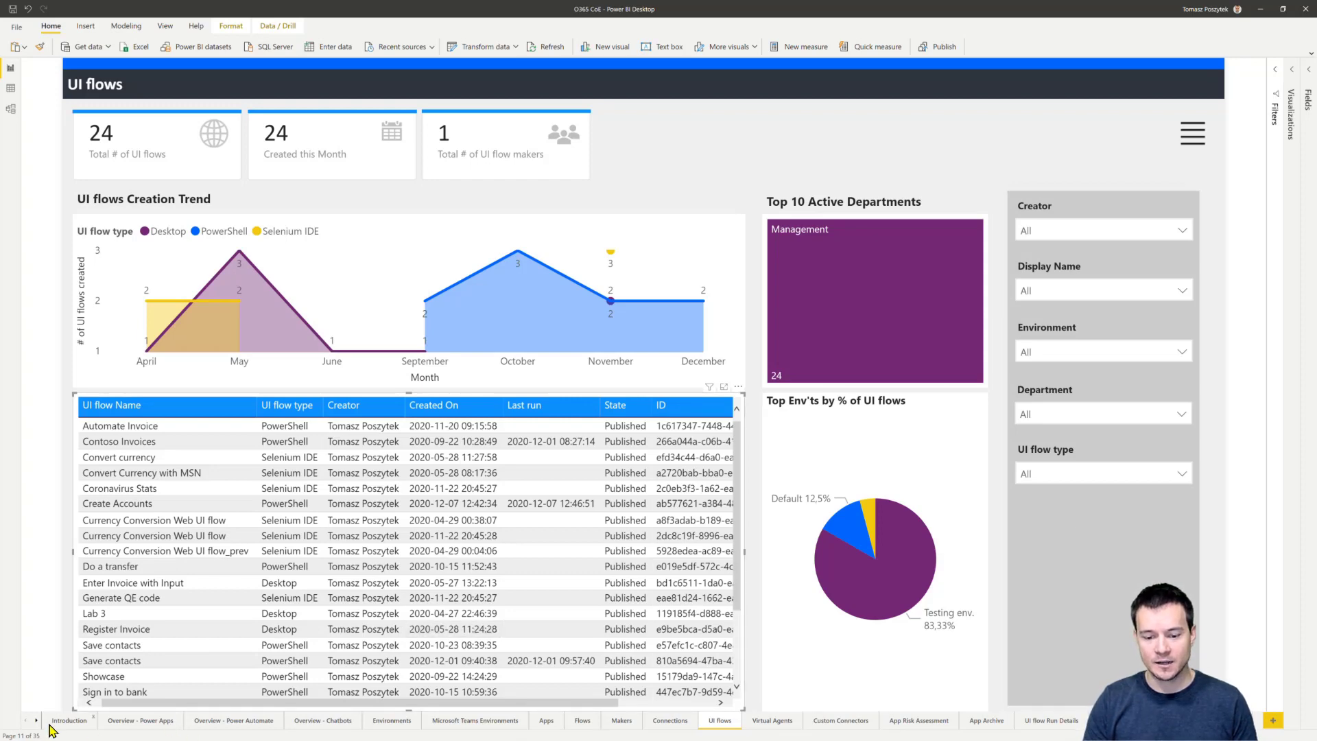
From the Introduction dashboard, open UI Flows Run Details listing Contoso Invoices, Create Accounts and Save contacts.
click(69, 720)
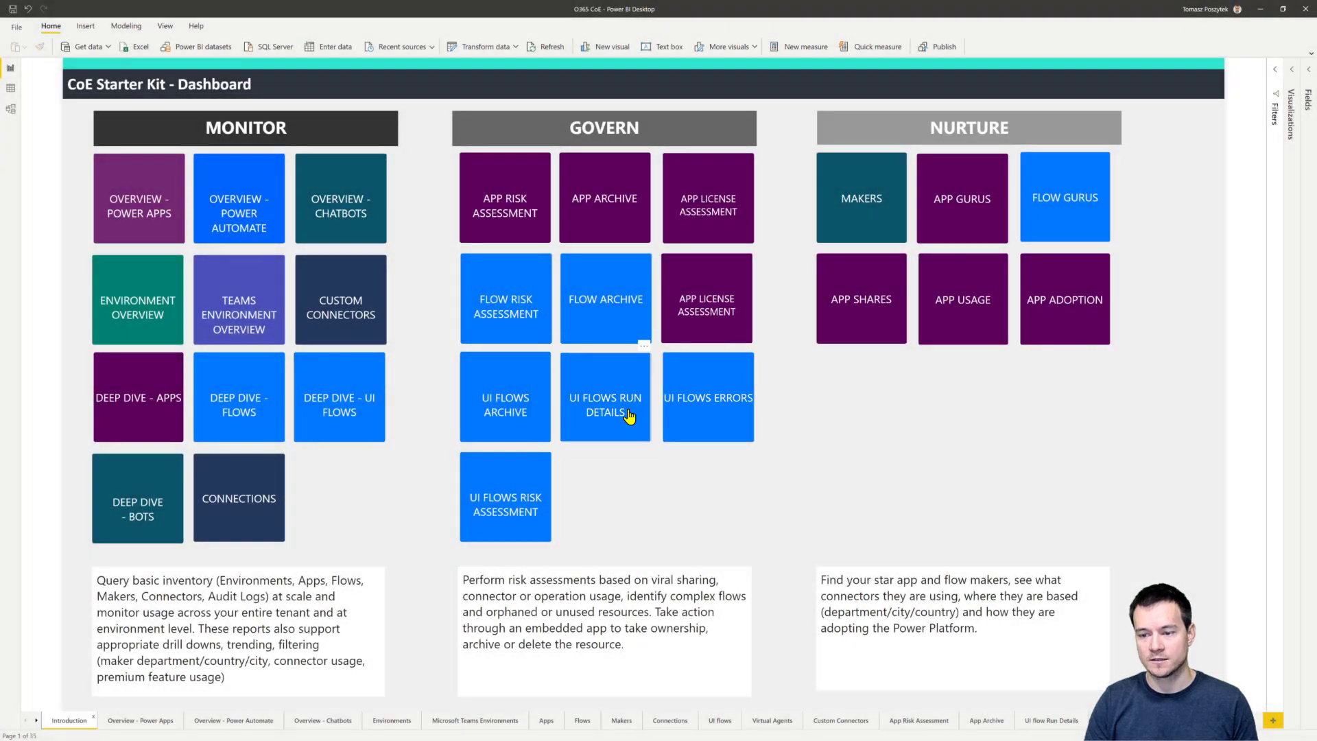
ctrl+click(628, 416)
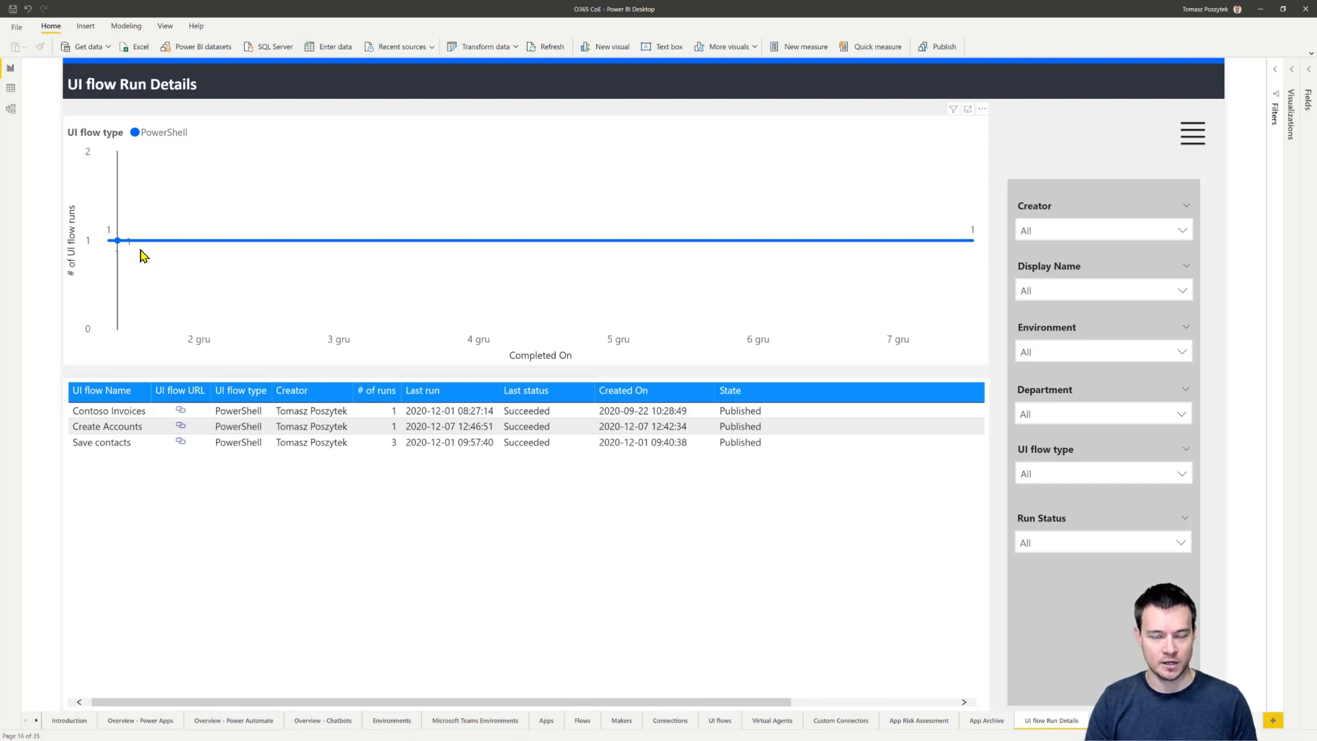
mouse_move(124, 246)
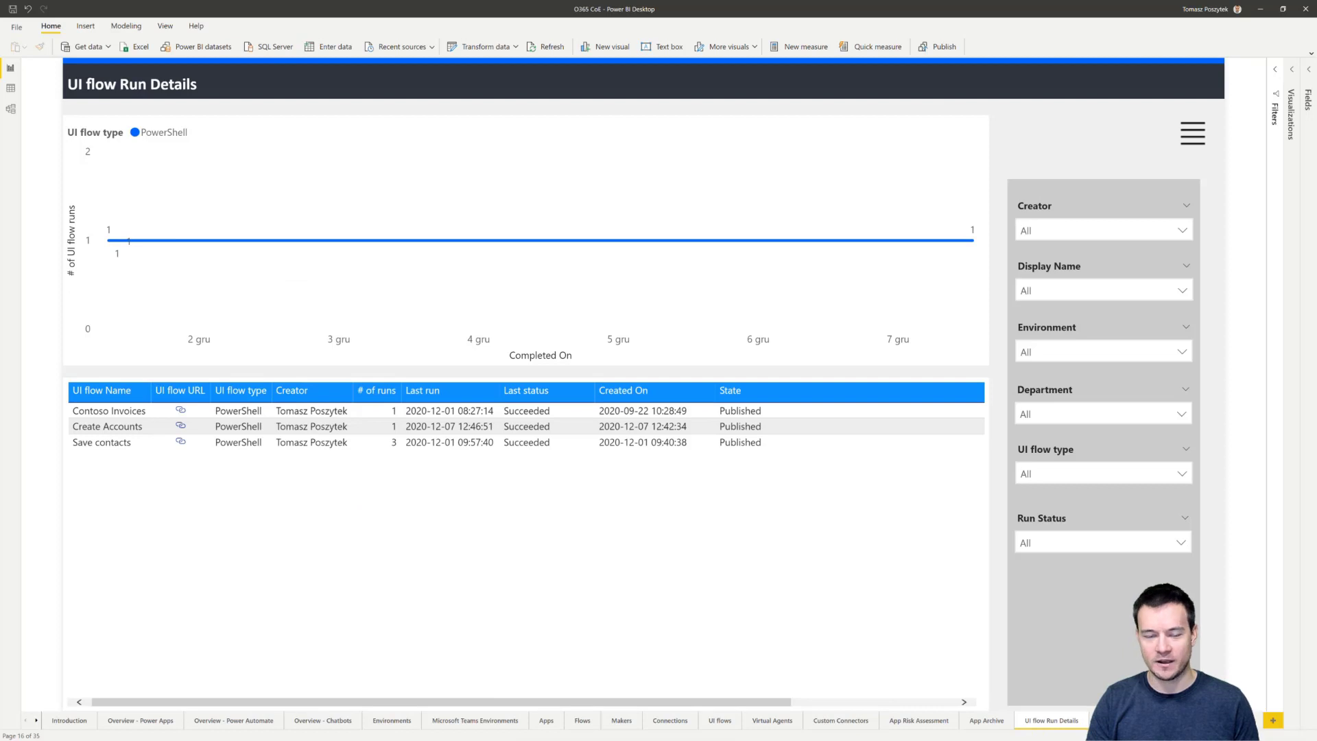
Open the UI flow Errors page and inspect the 'Click failed' error behind 2 failed runs.
click(1115, 720)
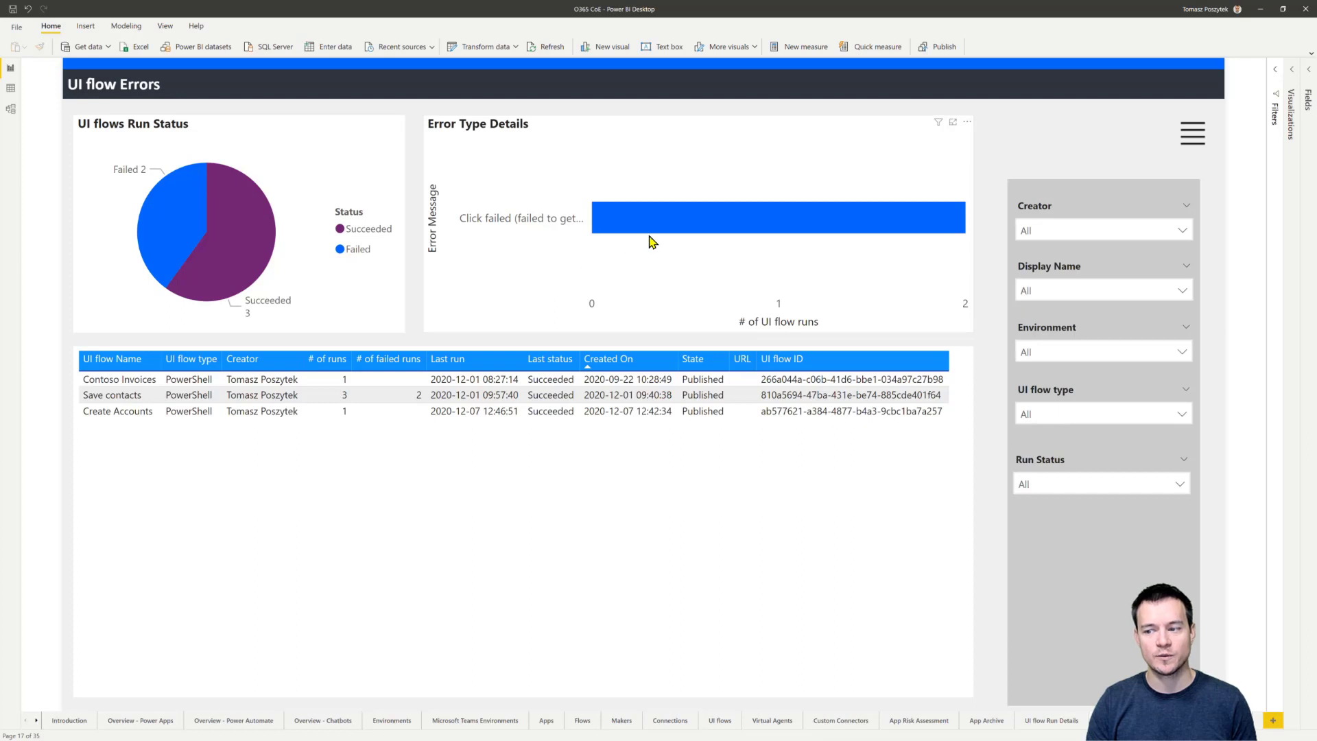
mouse_move(713, 226)
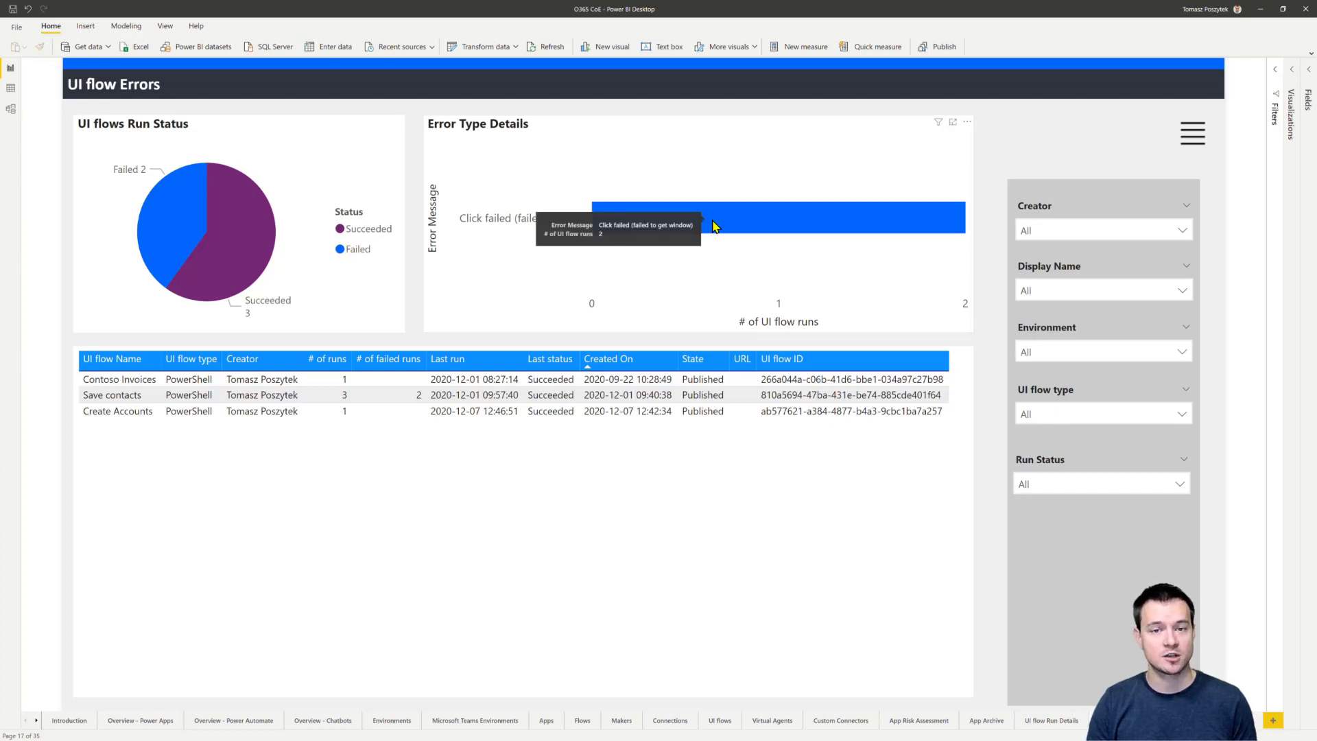
Cross-filter the Errors page by Contoso Invoices, then by Save contacts (Failed 2, Succeeded 1).
click(134, 386)
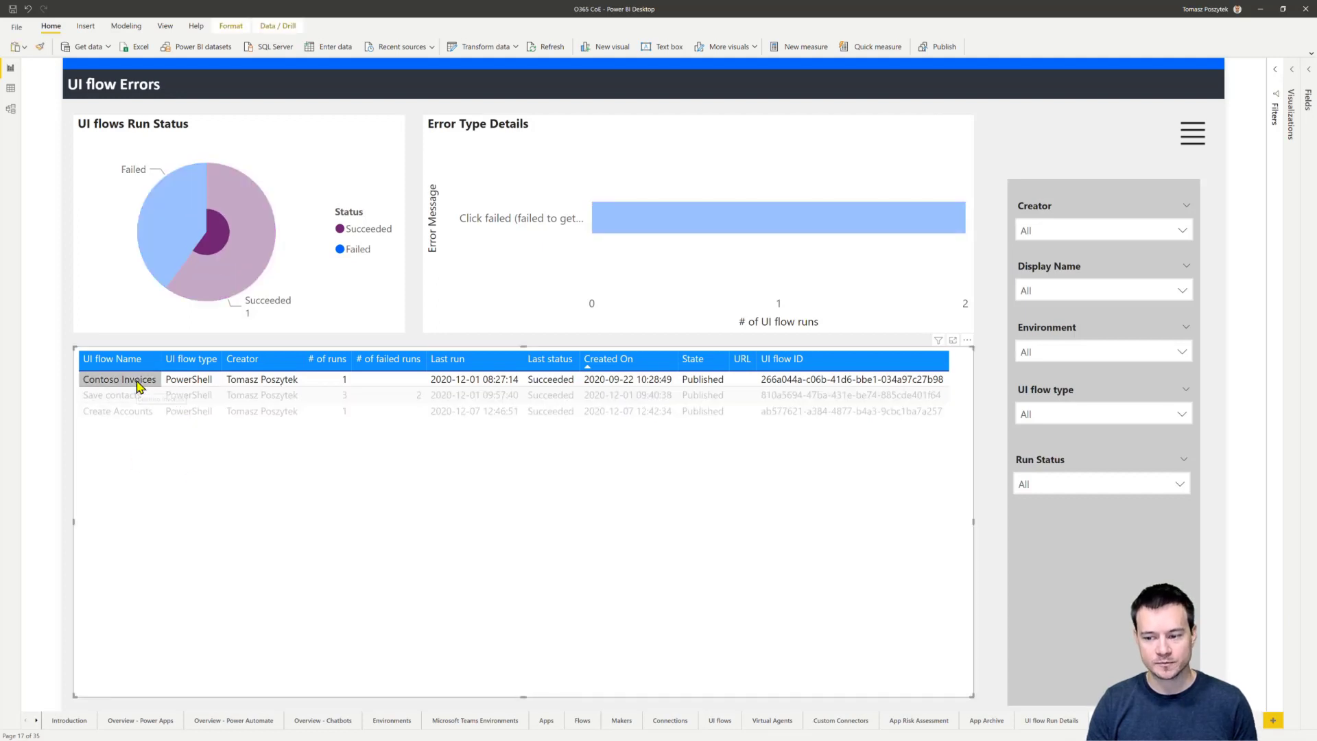
click(138, 384)
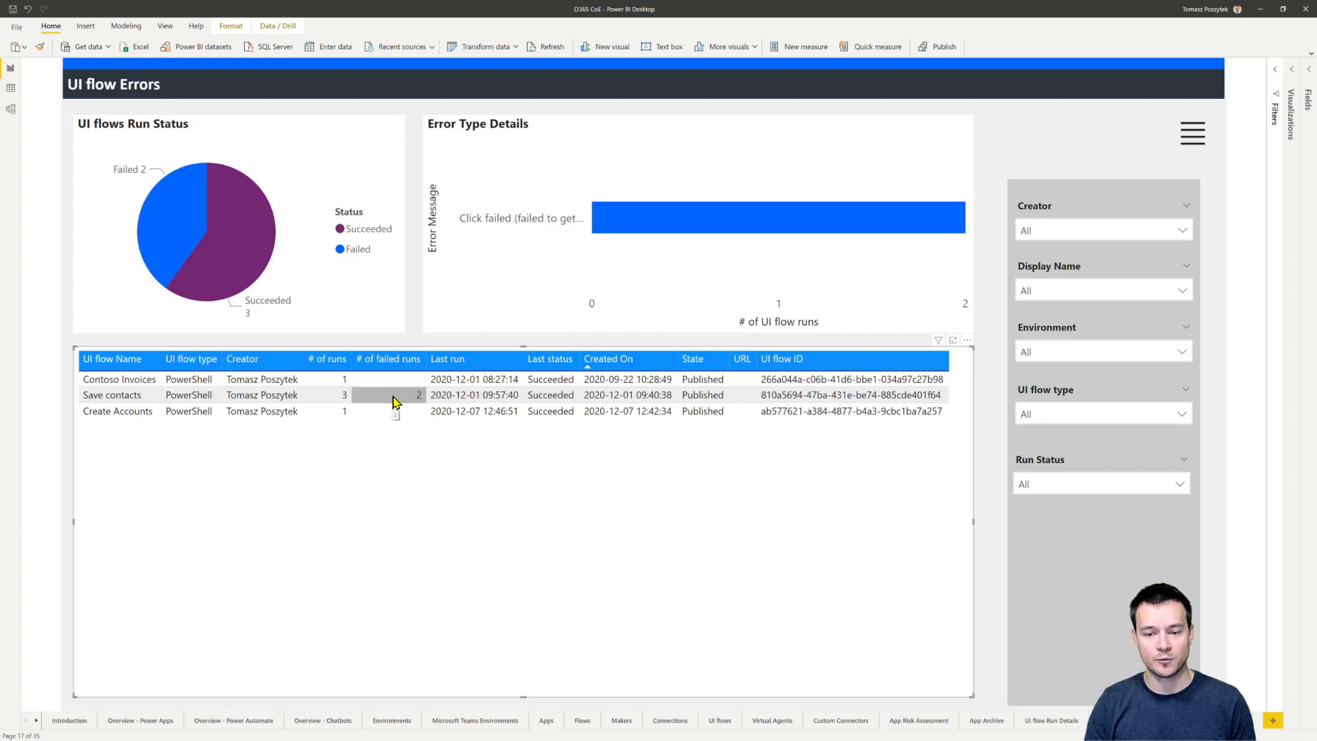
click(116, 398)
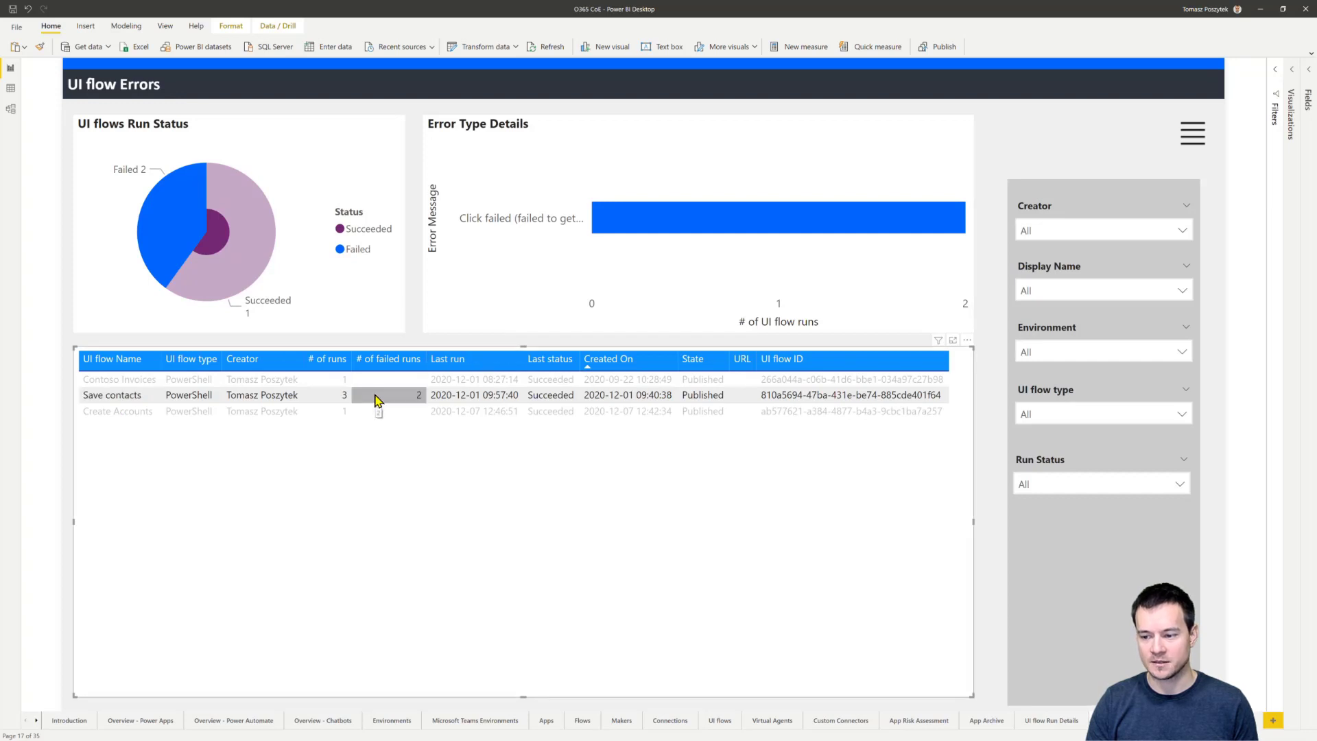
click(131, 401)
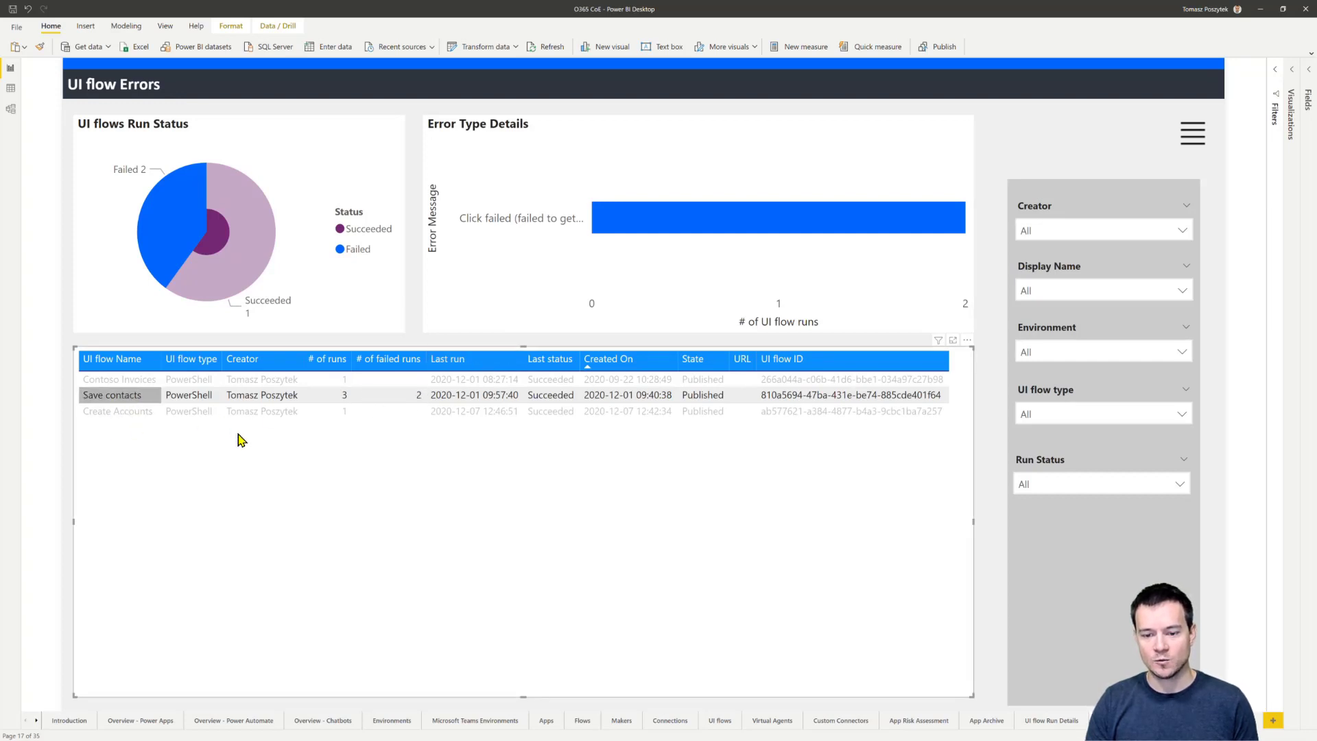